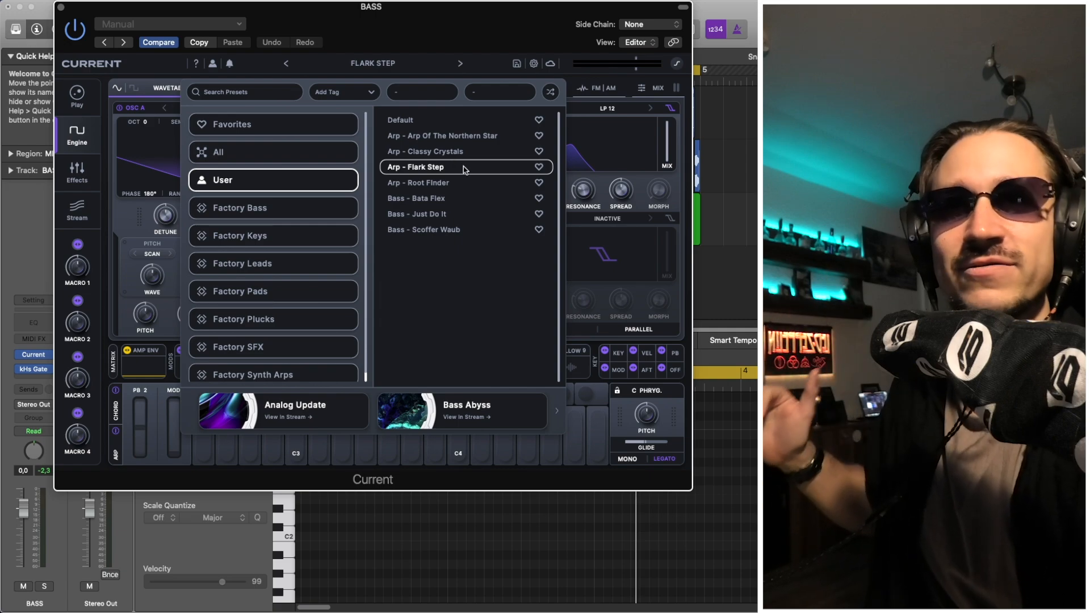
Play the Flark Step preset, load the user preset Arp - Root Finder and play it back.
key("space")
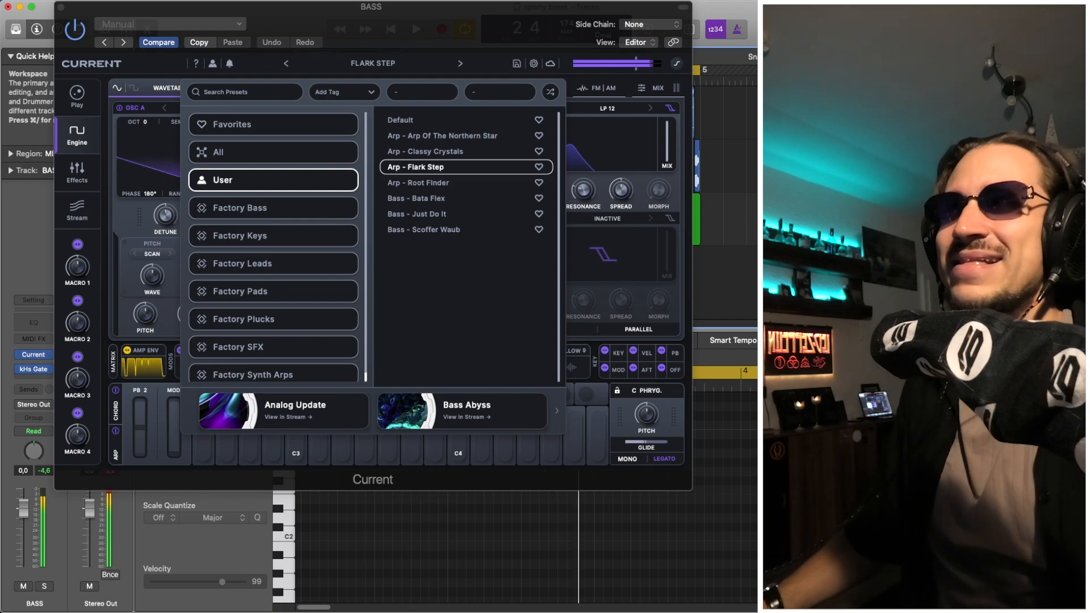
left_click(494, 182)
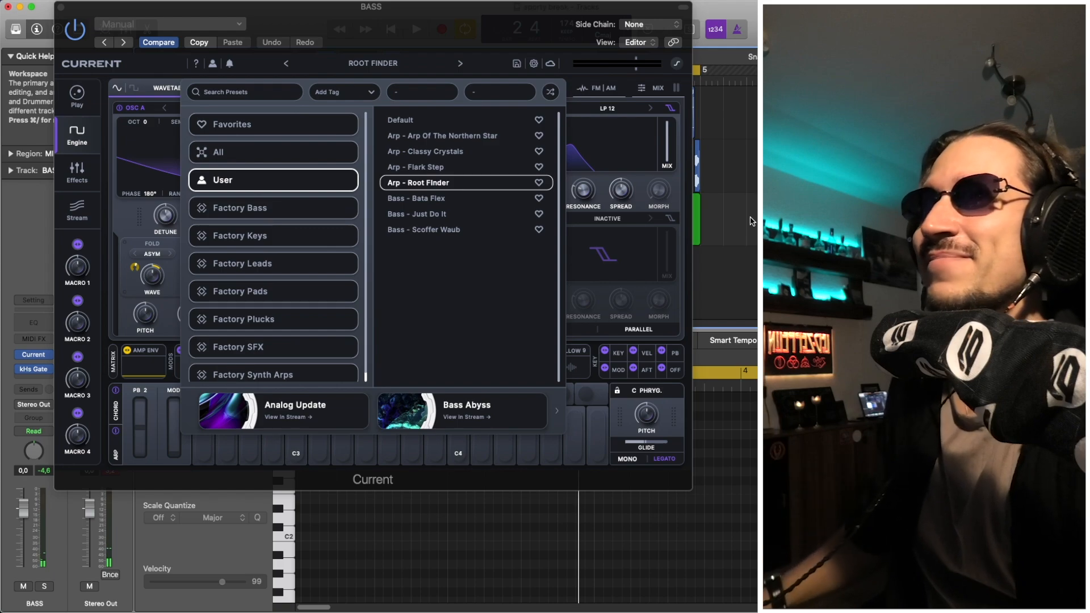
key("space")
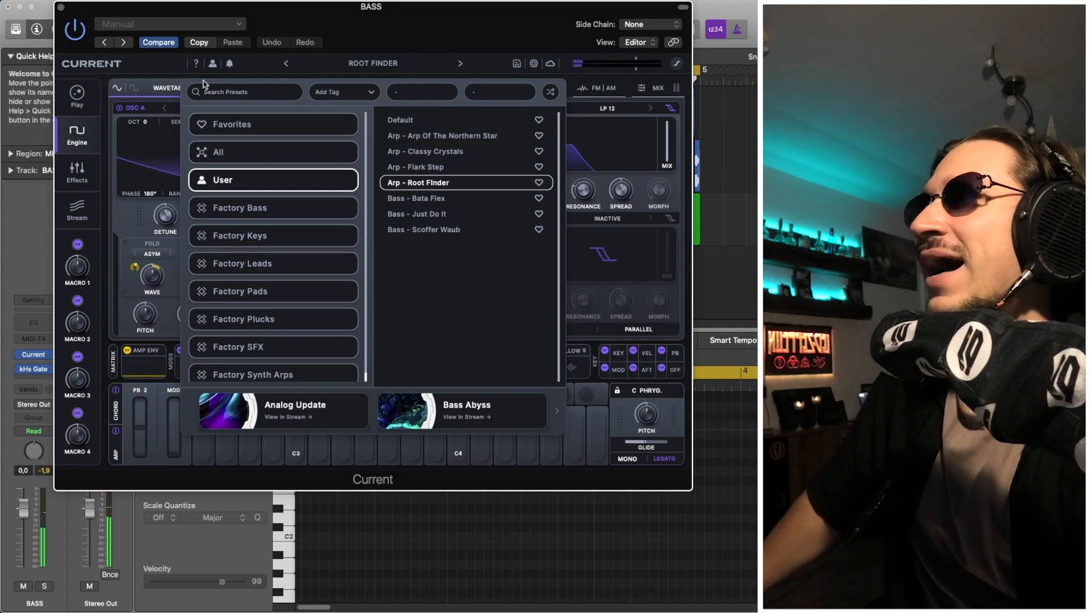
Close the preset browser and examine the synth's wavetable, granular, chord and arpeggiator settings.
left_click(86, 145)
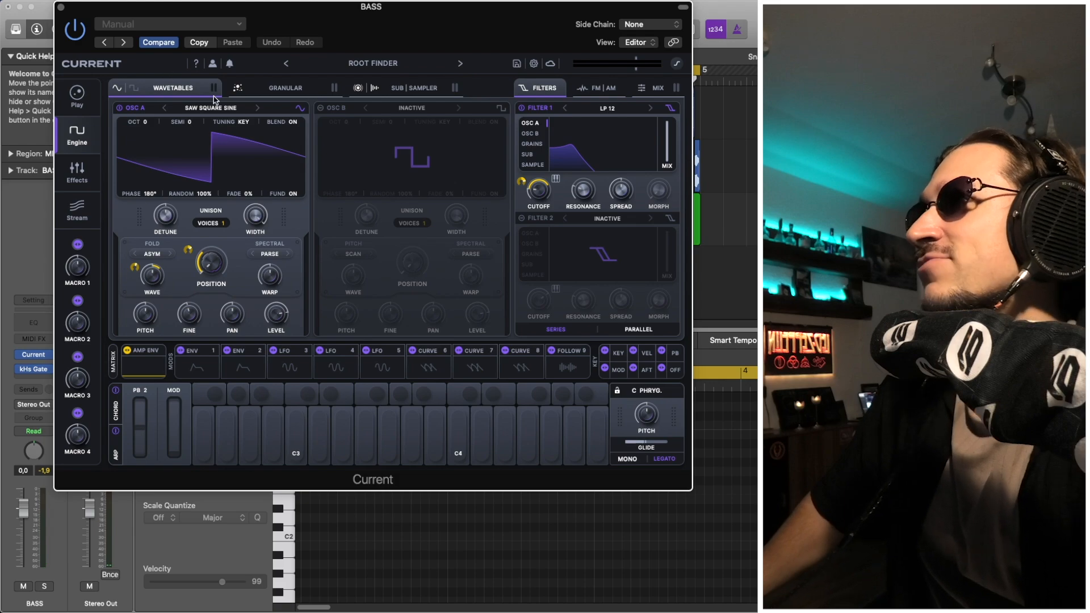
left_click(276, 90)
left_click(185, 88)
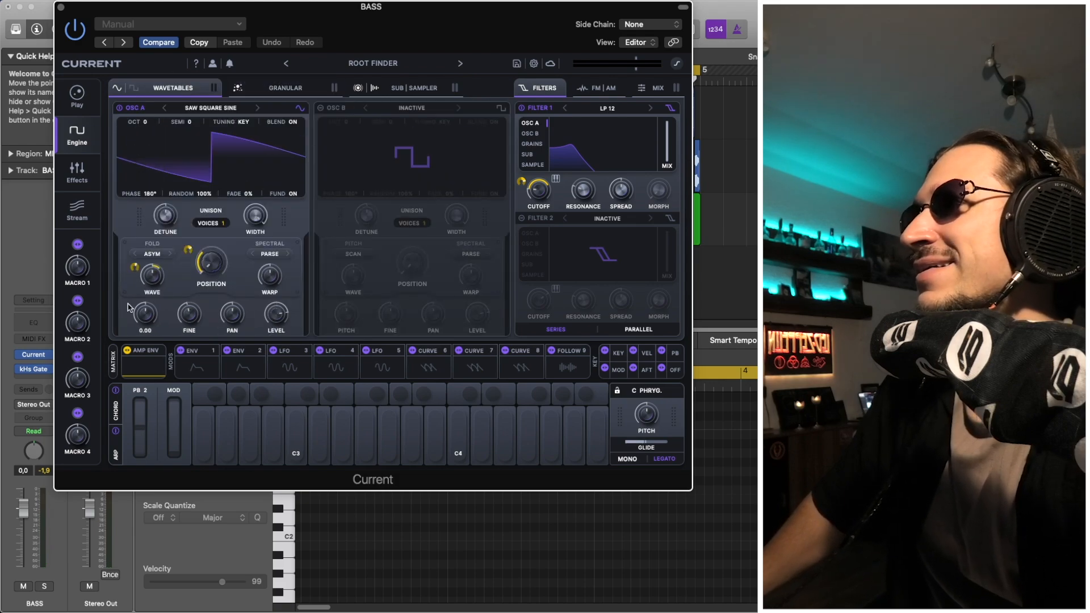
left_click(116, 410)
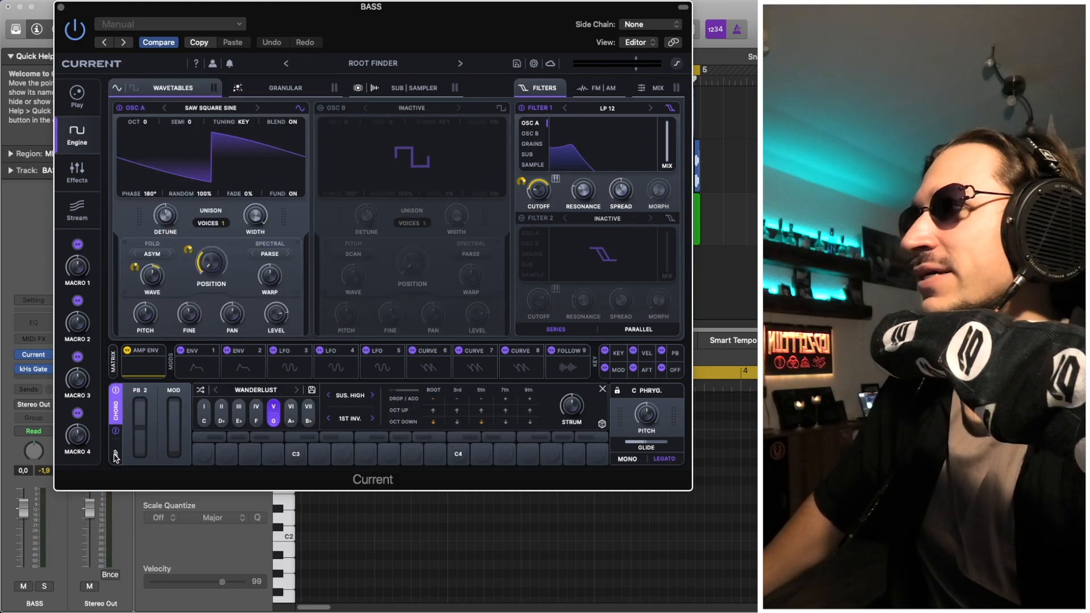
left_click(117, 456)
left_click(118, 421)
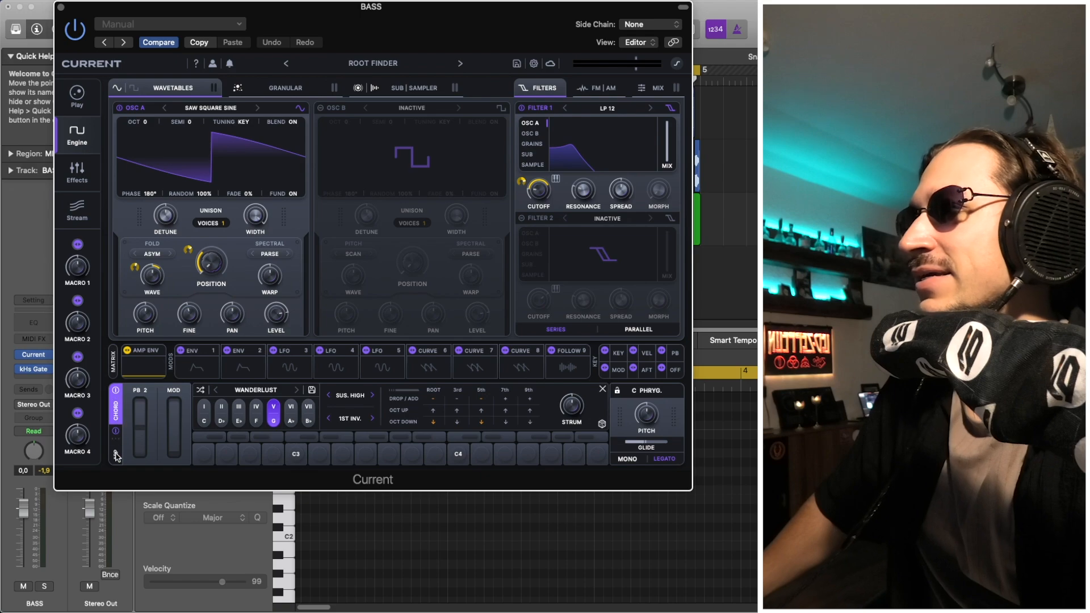
left_click(117, 456)
Turn off the arpeggiator, return to the chord settings, and solo the BASS track for playback.
left_click(116, 432)
left_click(119, 419)
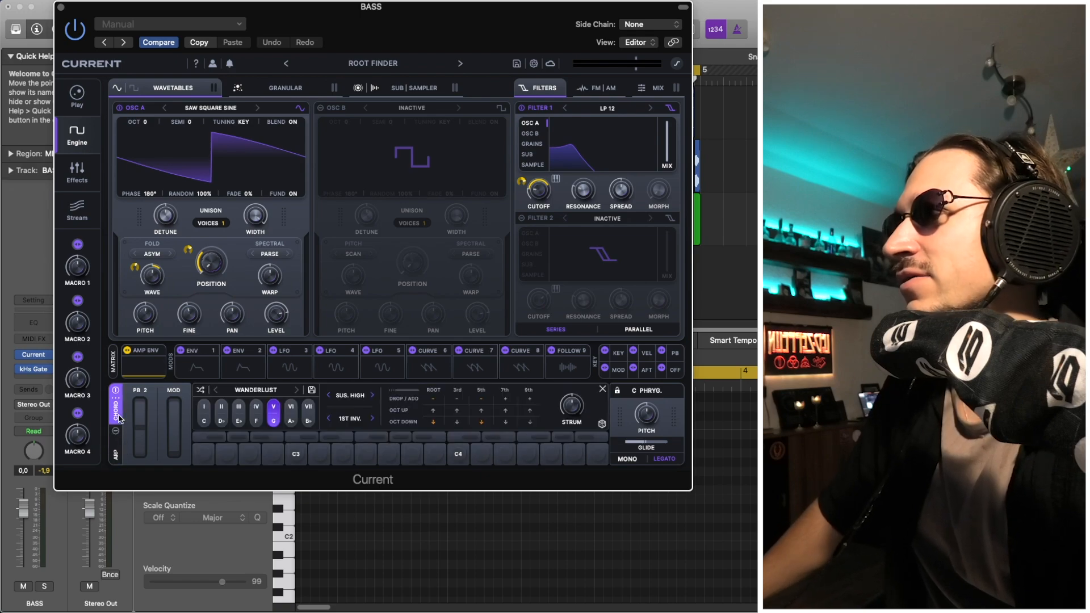
left_click(44, 586)
key("space")
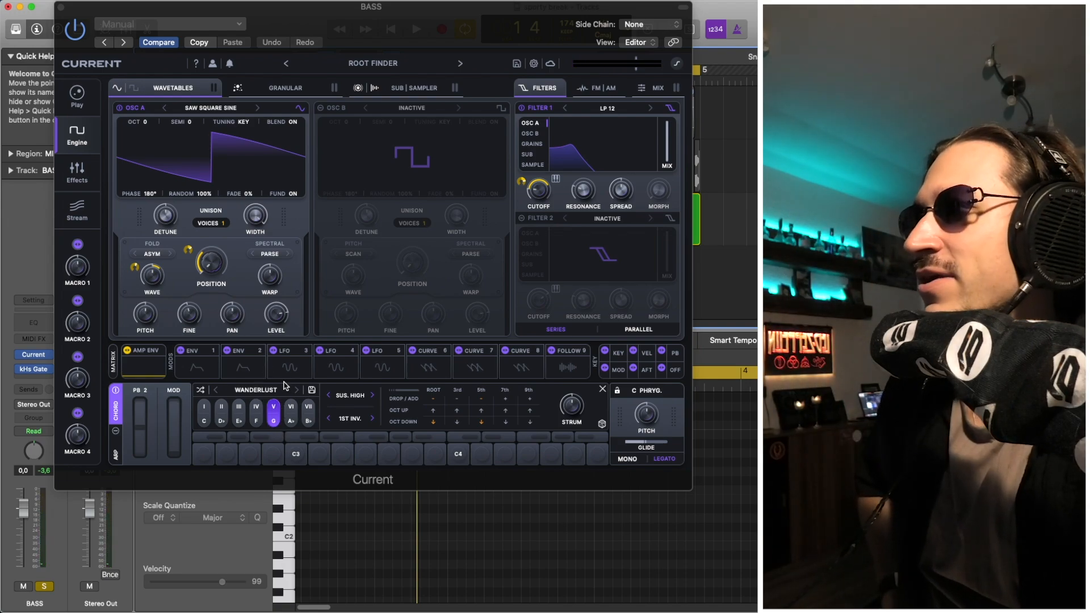
Look through the chord progression preset categories without choosing one.
left_click(268, 392)
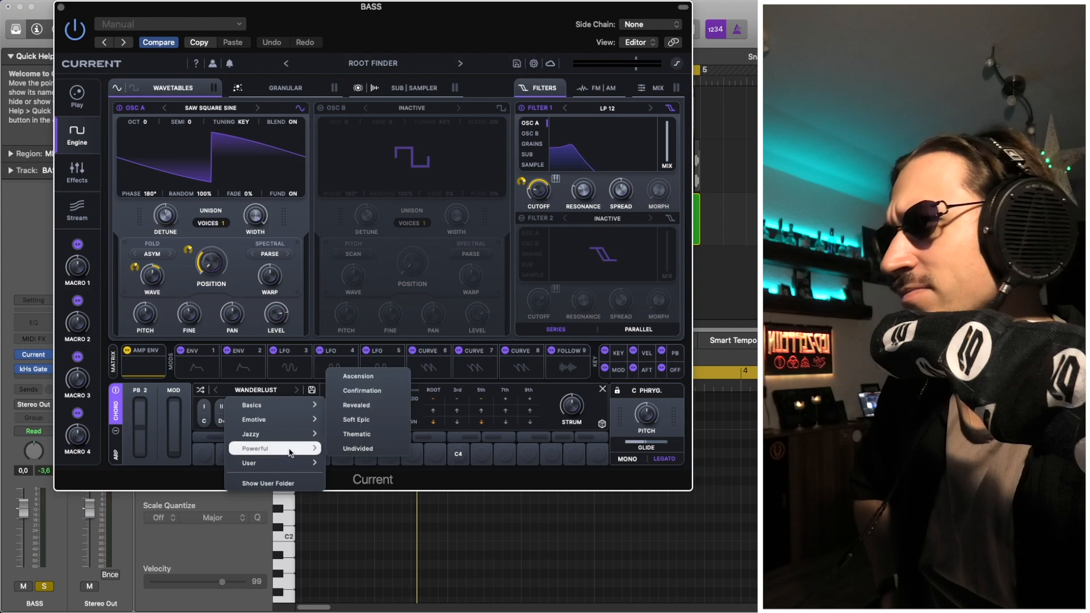
mouse_move(283, 422)
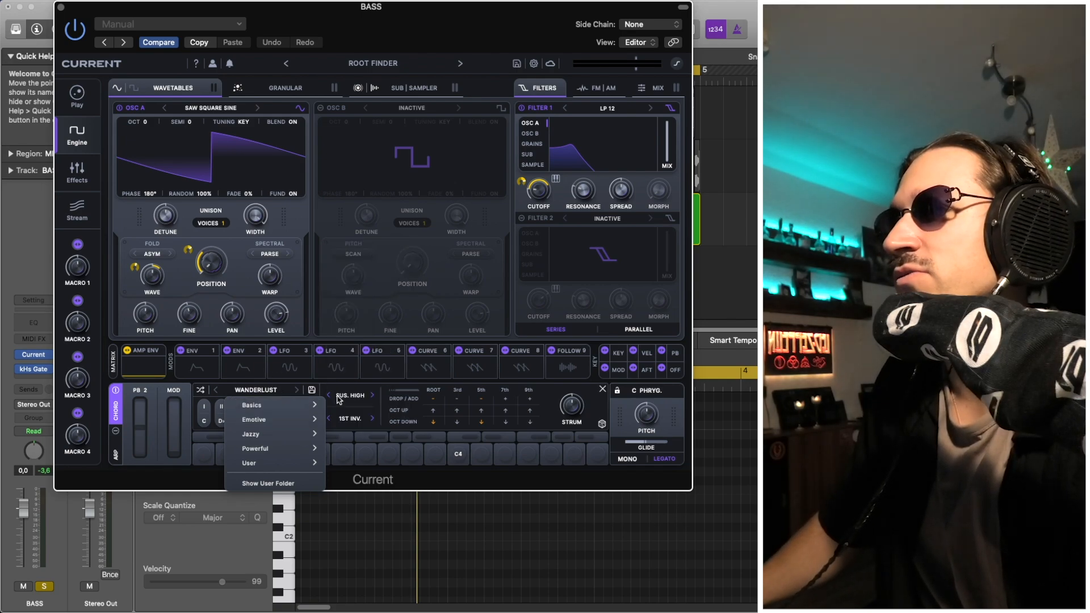
left_click(371, 412)
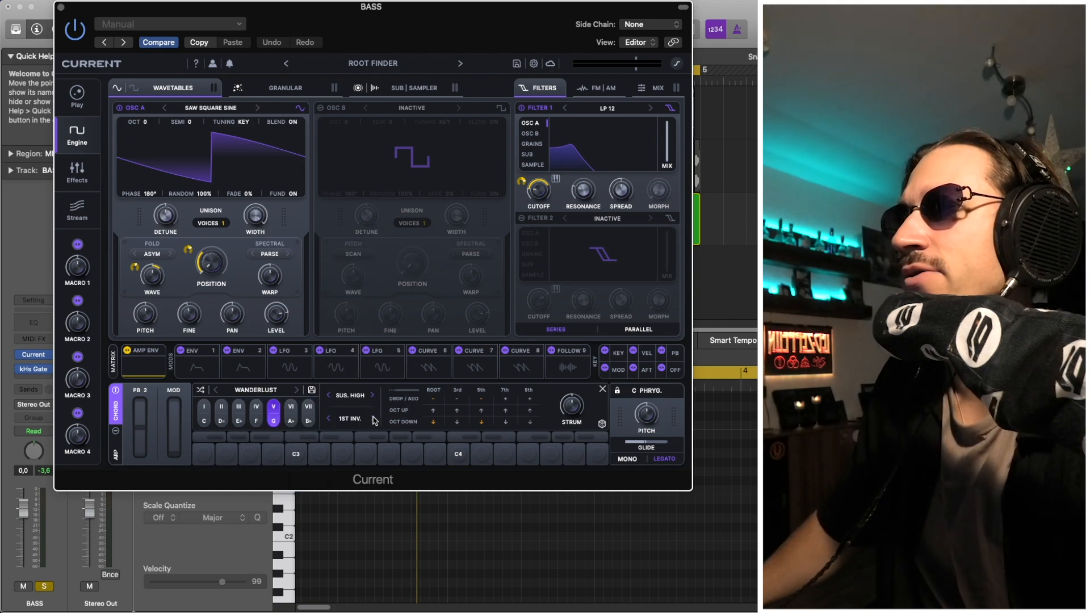
Try the Root and 2nd Inv. chord inversions while playing the bass line.
left_click(373, 418)
key("space")
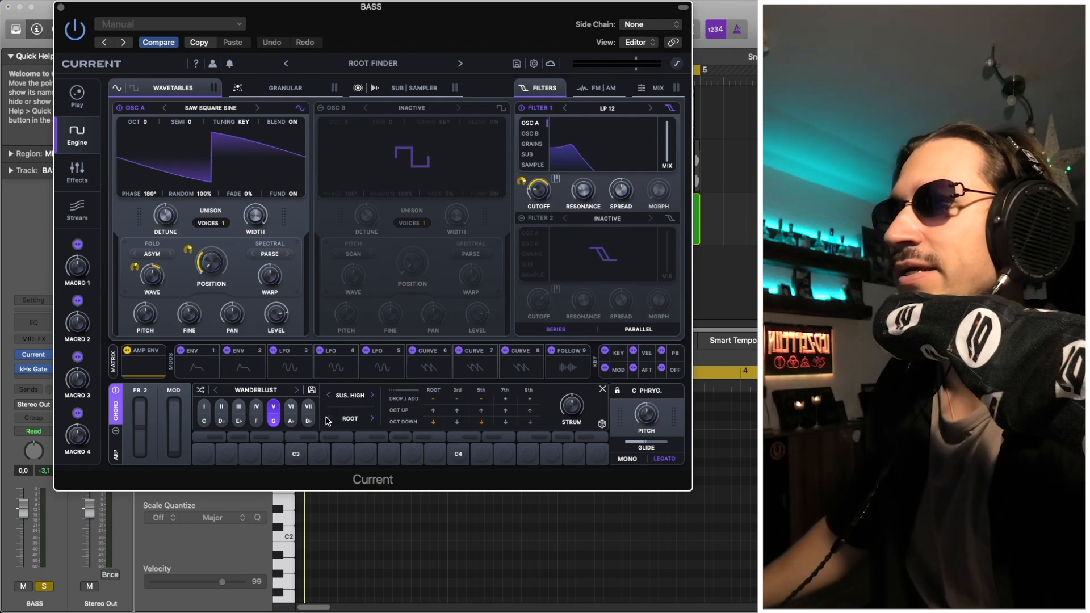
left_click(328, 419)
left_click(373, 419)
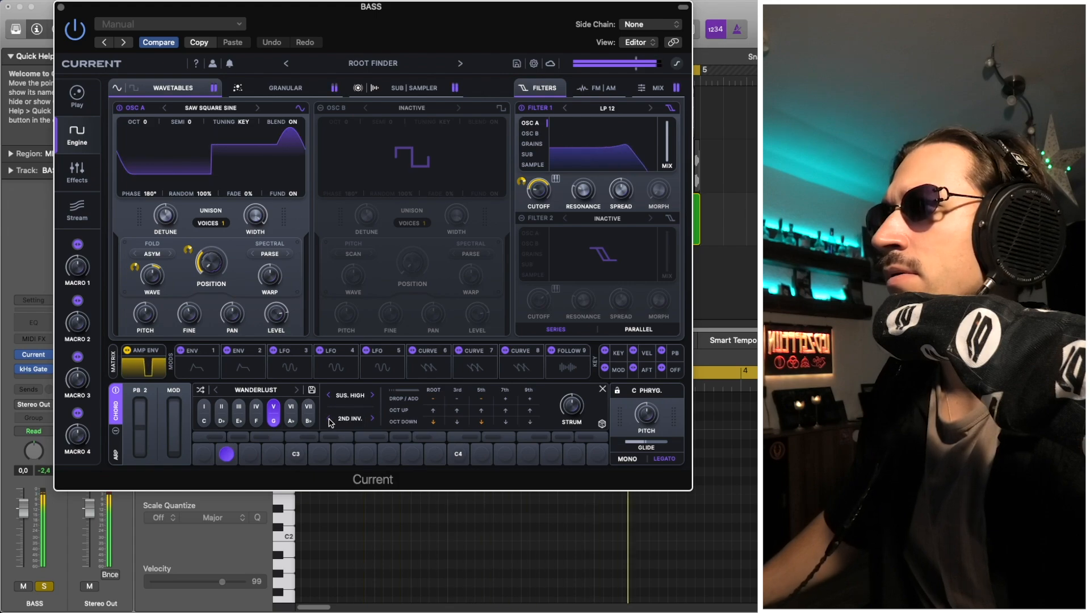
Revert the synth to its saved state, reload the user preset Arp - Root Finder and close the preset browser.
left_click(165, 43)
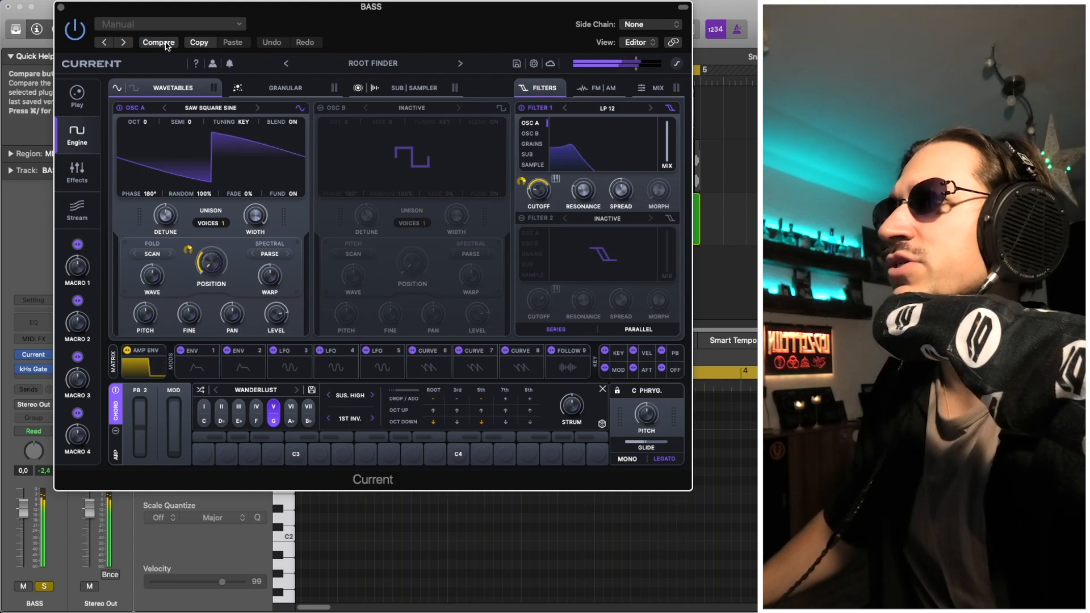
left_click(395, 66)
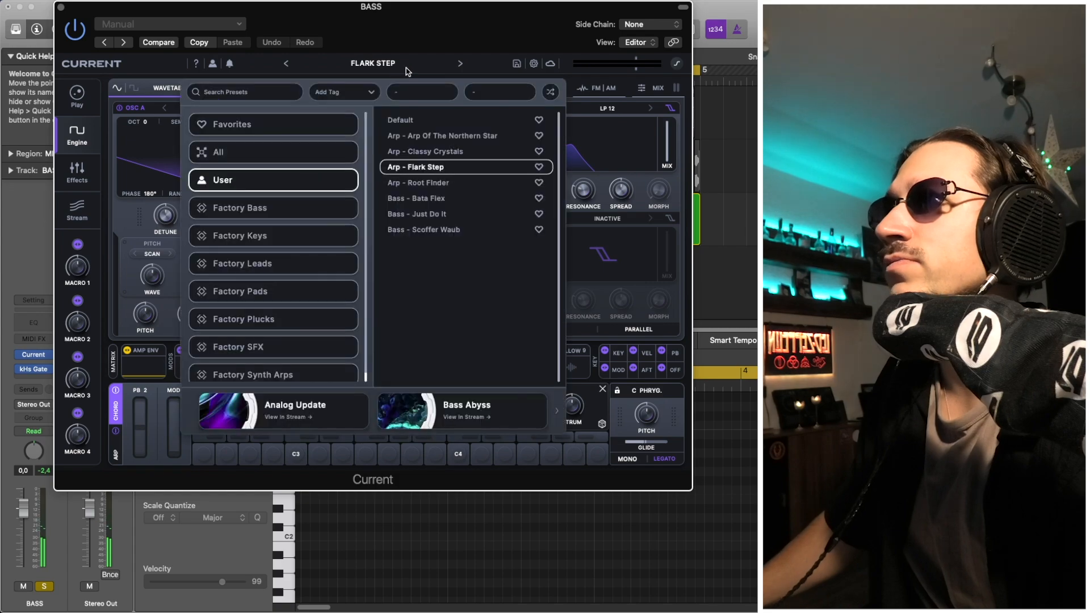
left_click(452, 187)
left_click(116, 65)
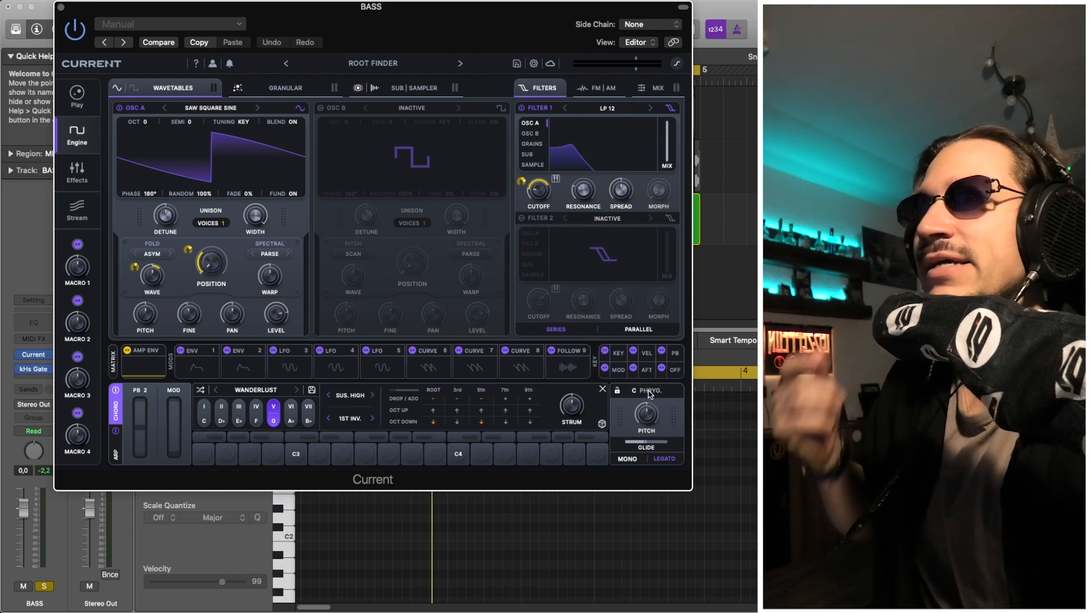
Try the Major scale during playback and set the scale back to Phrygian.
left_click(650, 391)
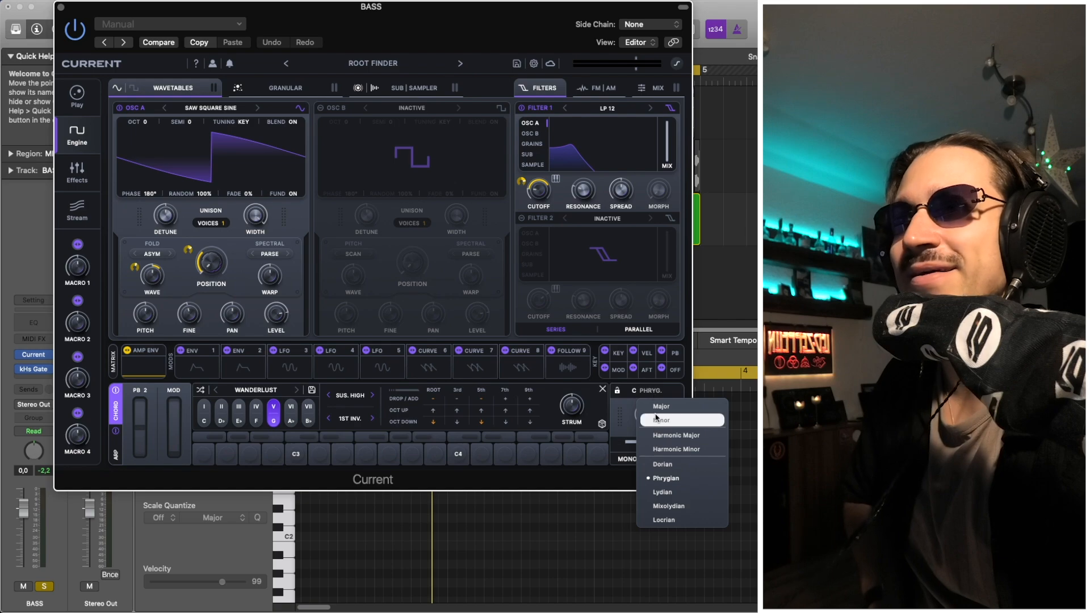
left_click(657, 408)
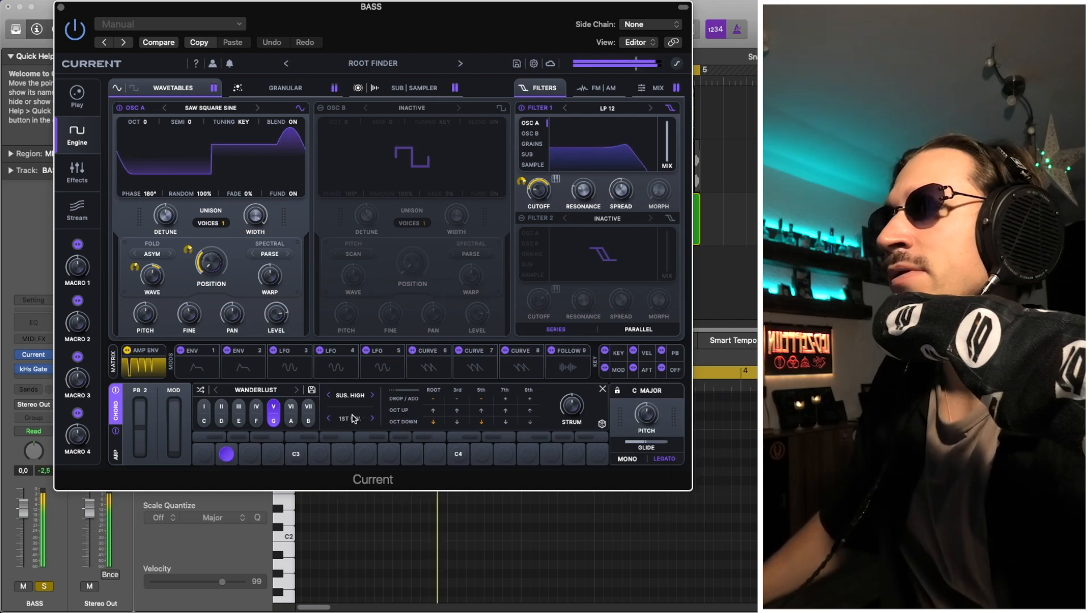
left_click(650, 391)
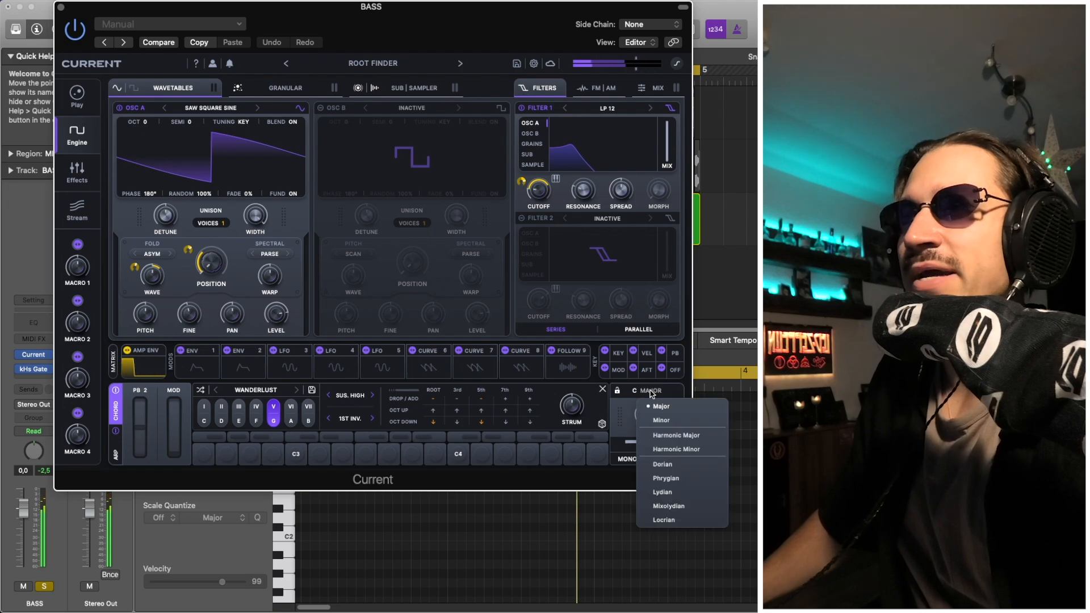
left_click(679, 480)
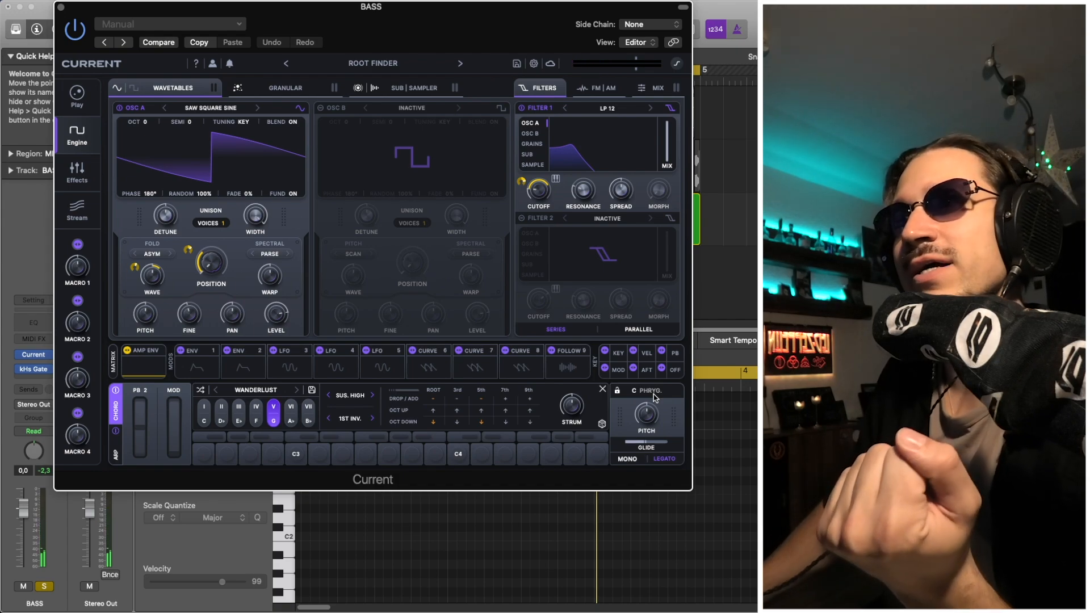
Examine the available scale types in the scale list, keeping Phrygian selected.
left_click(654, 394)
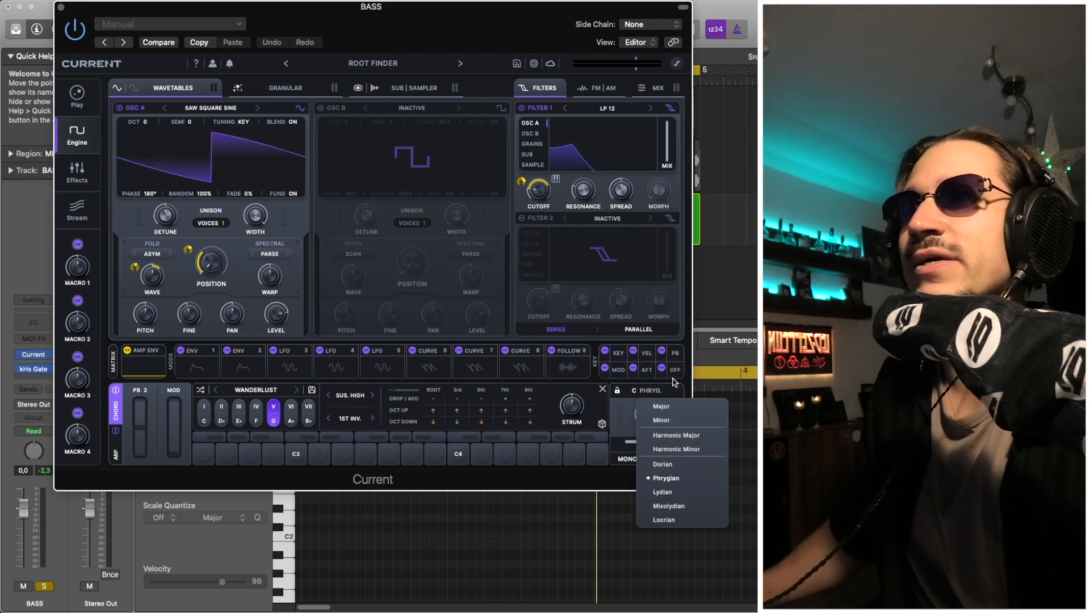
left_click(673, 388)
left_click(663, 389)
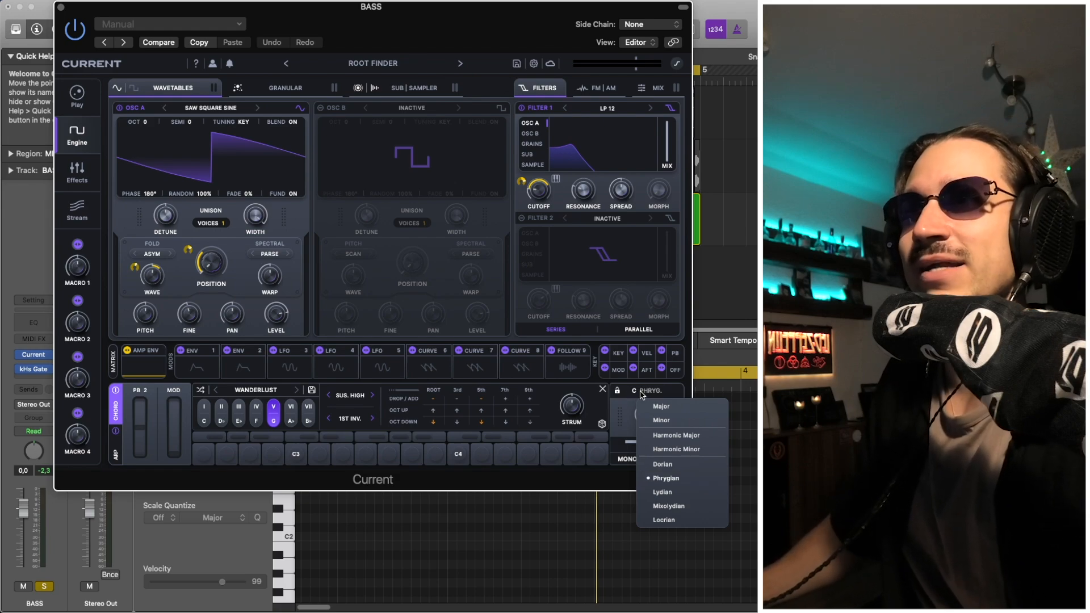
left_click(642, 392)
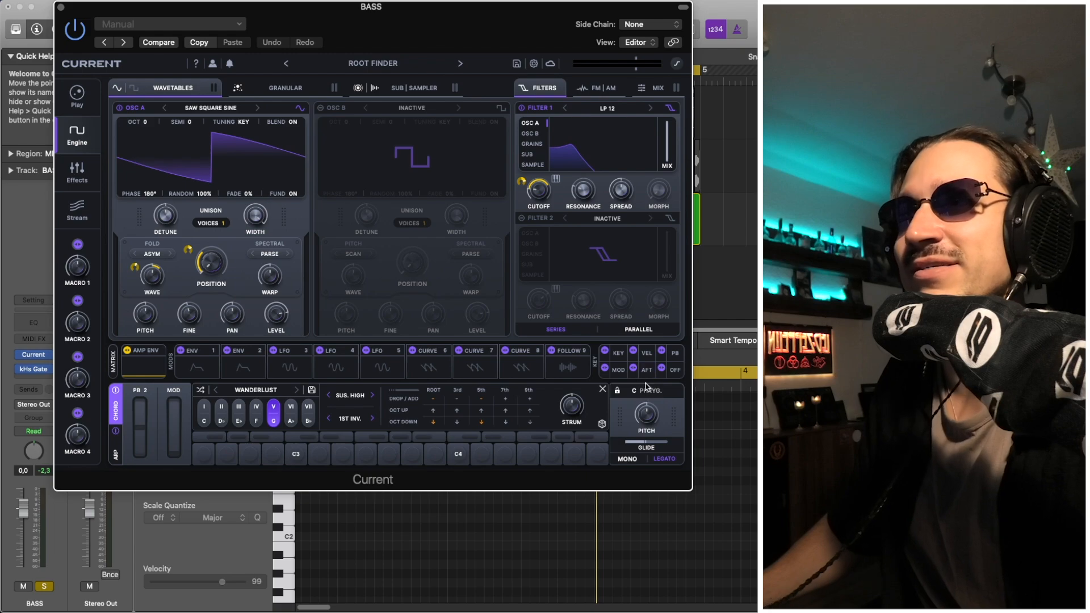
left_click(646, 389)
left_click(665, 475)
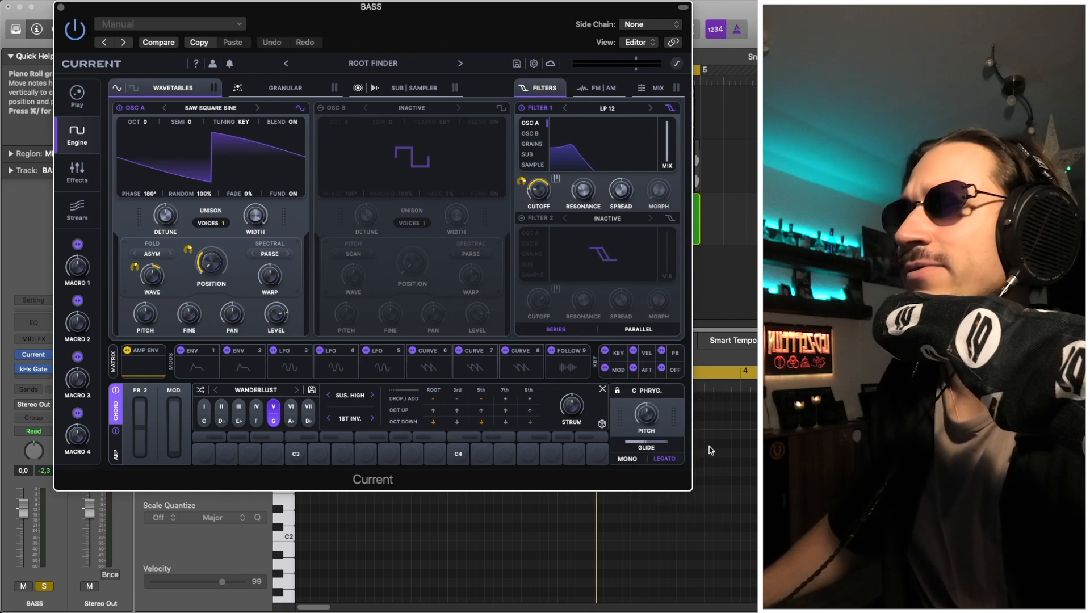
left_click(639, 392)
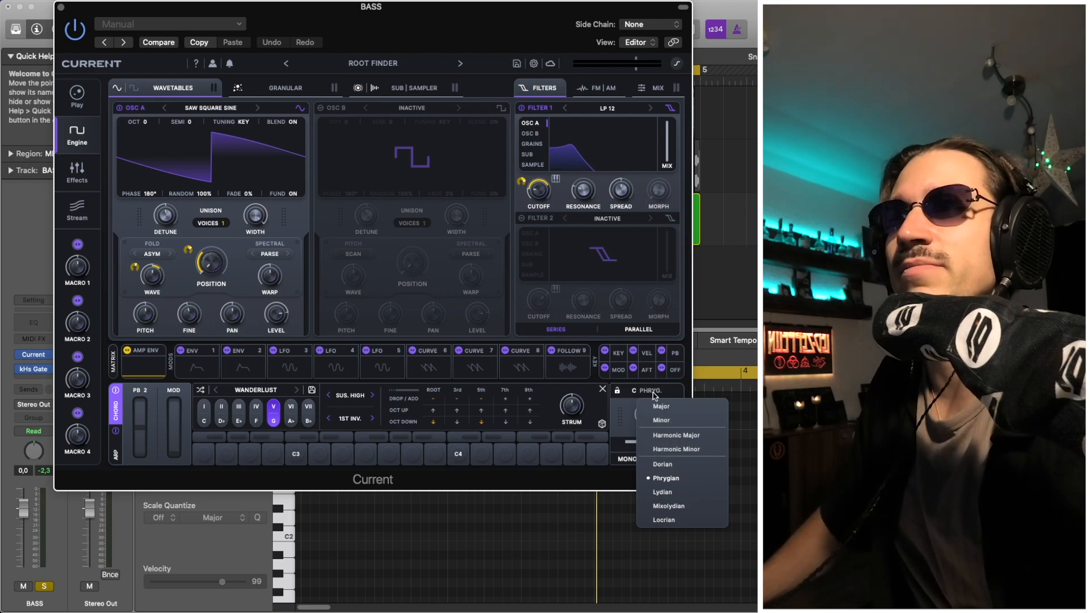
left_click(654, 393)
left_click(654, 393)
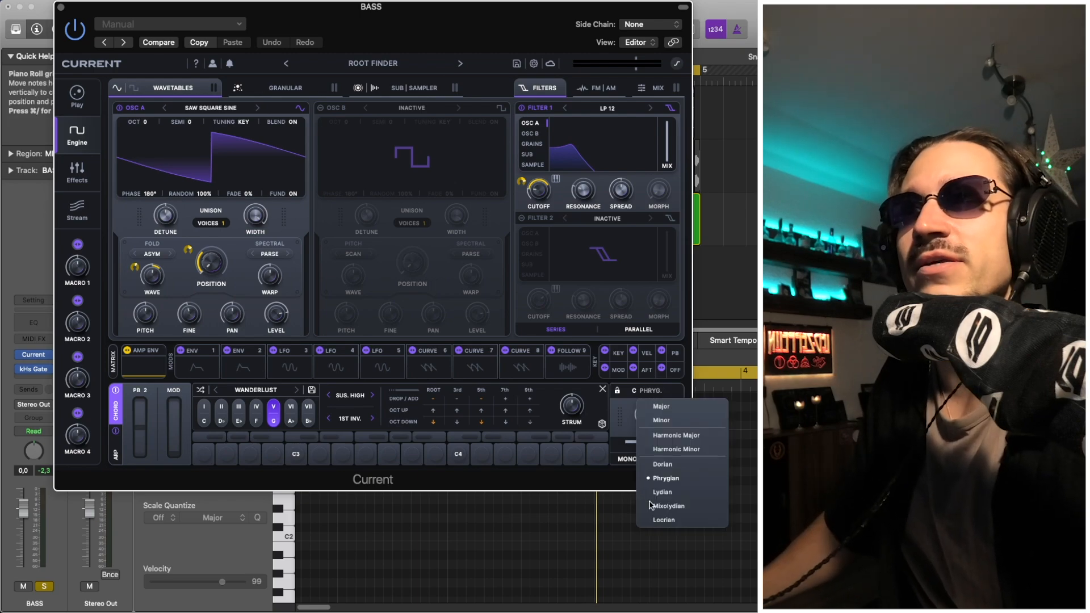
left_click(648, 392)
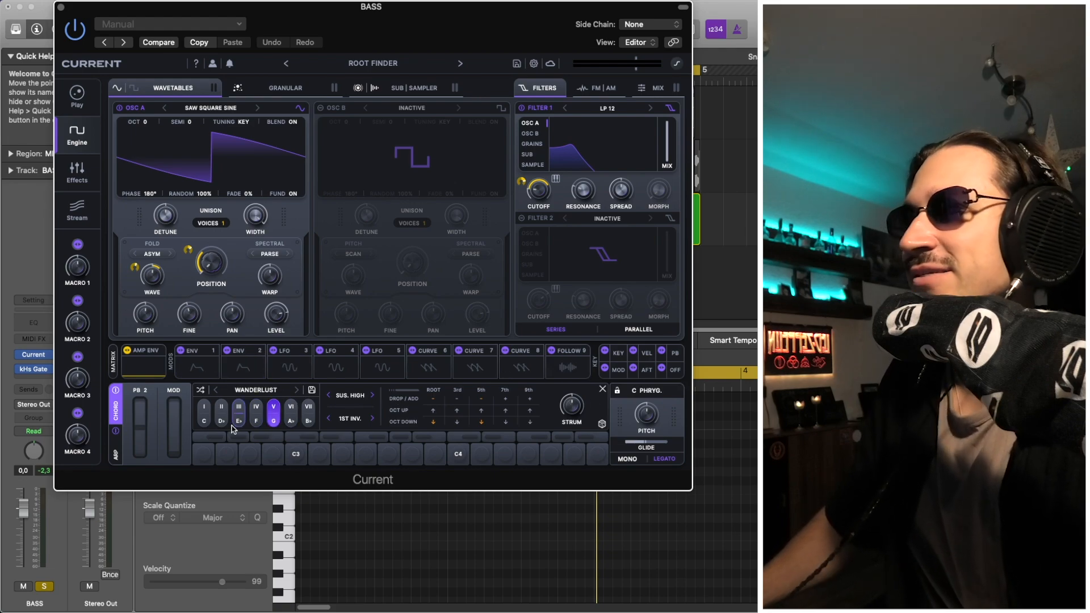
Open the arpeggiator settings, try the Rapid Fire playback mode and settle on Stagger.
left_click(117, 453)
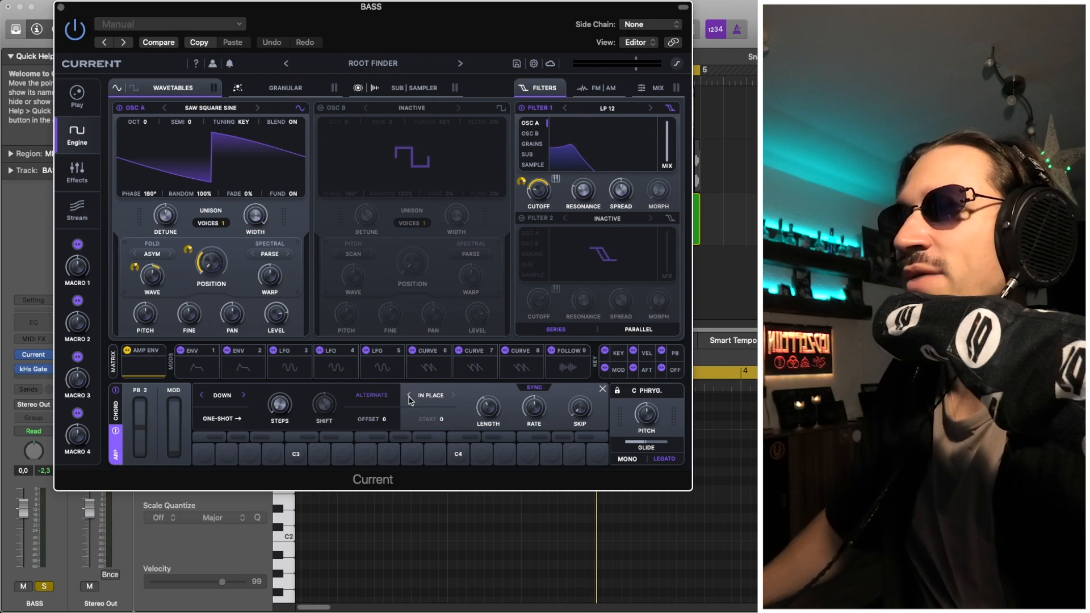
left_click(454, 395)
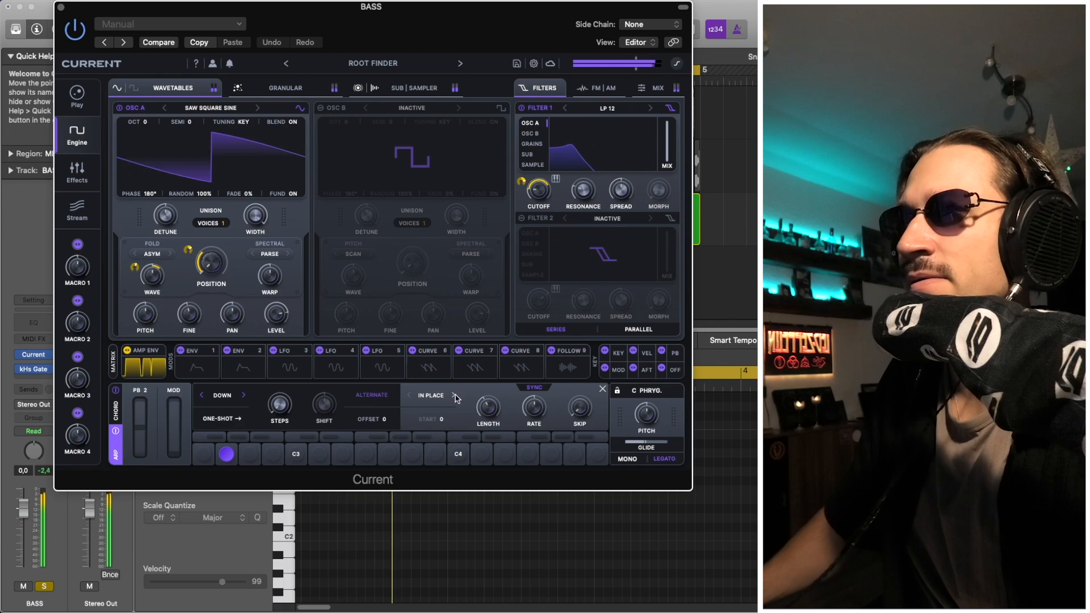
left_click(454, 398)
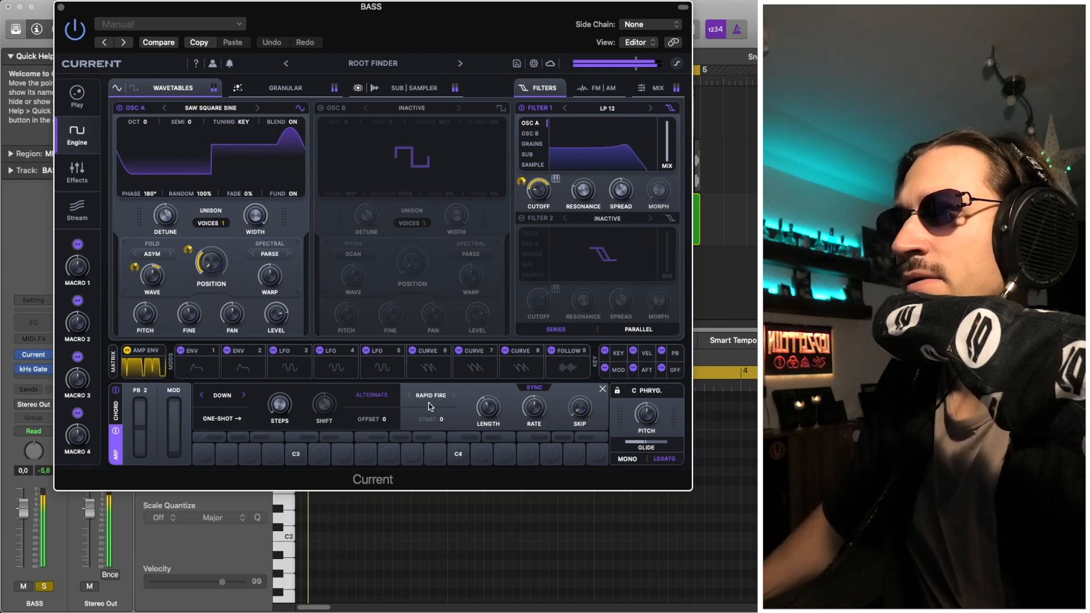
left_click(409, 396)
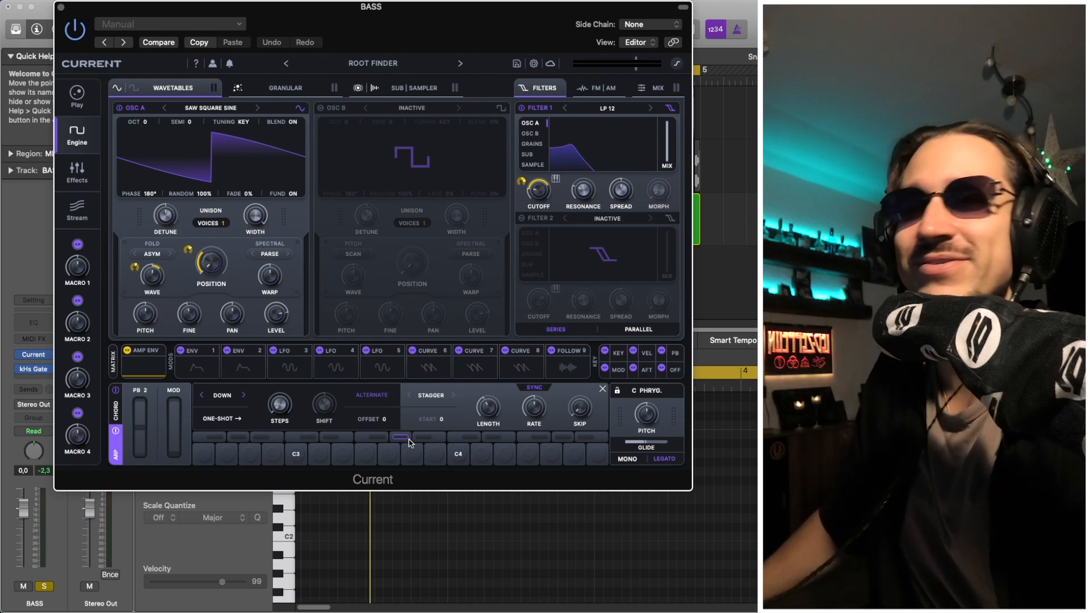
Play the bass line, try another arpeggio direction and return to Down.
key("space")
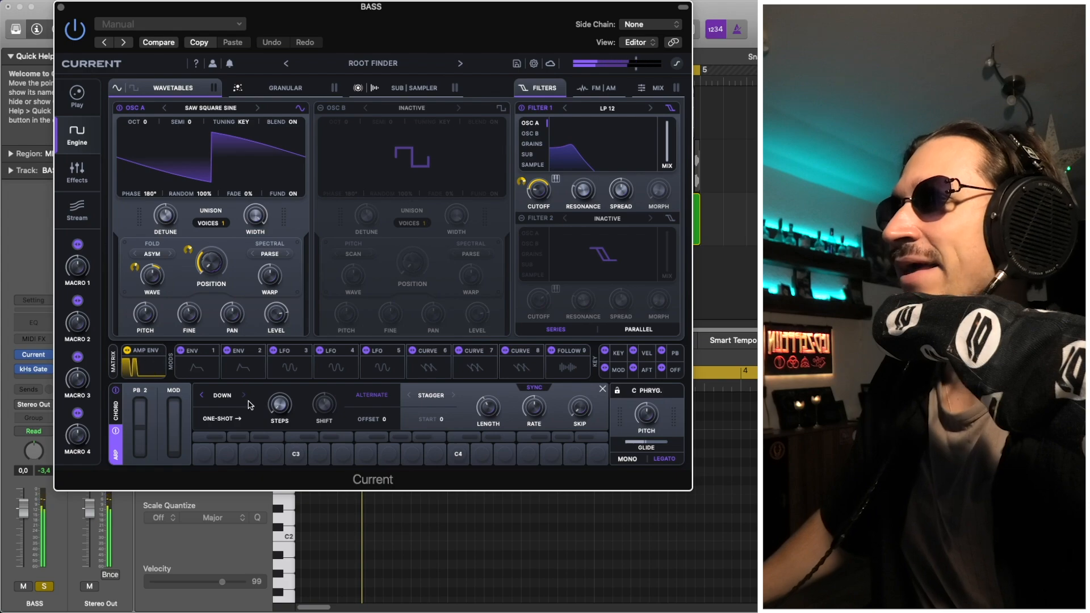
left_click(202, 396)
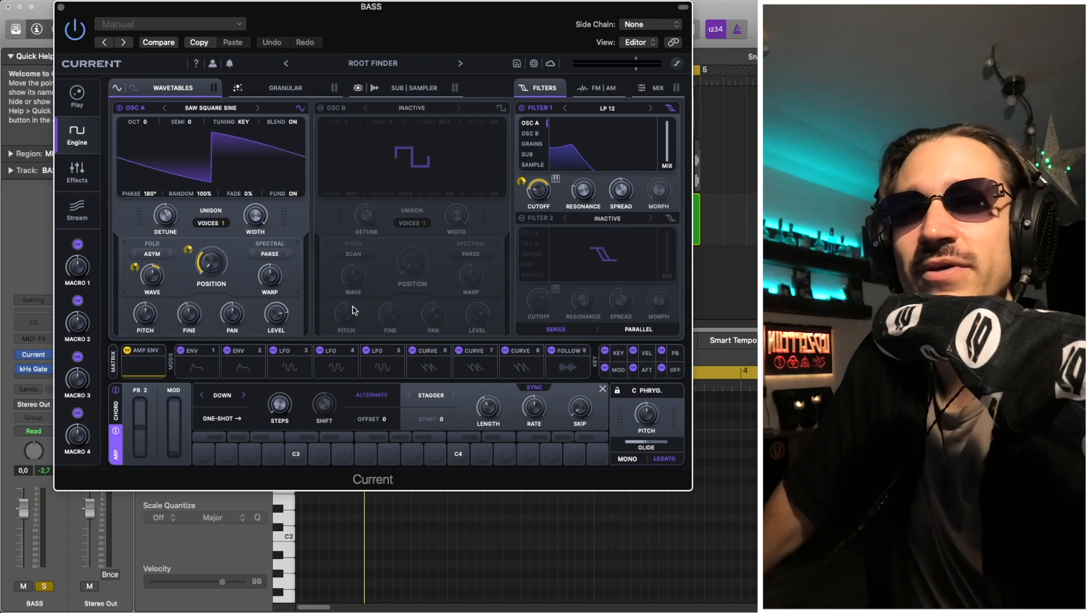
key("space")
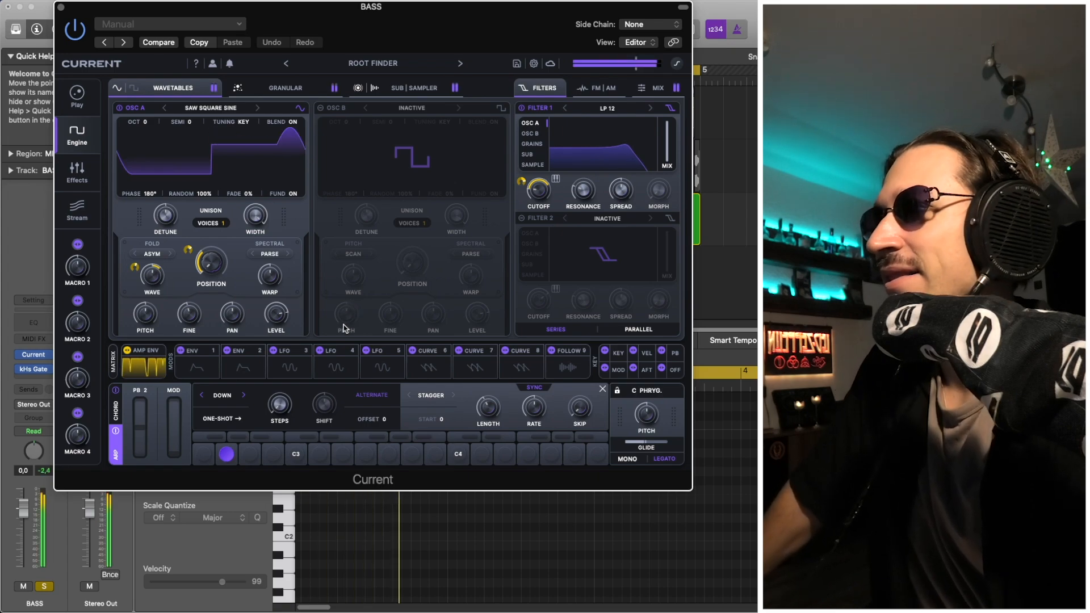
Adjust the arpeggiator length between playbacks of the bass line and return to the chord settings.
key("space")
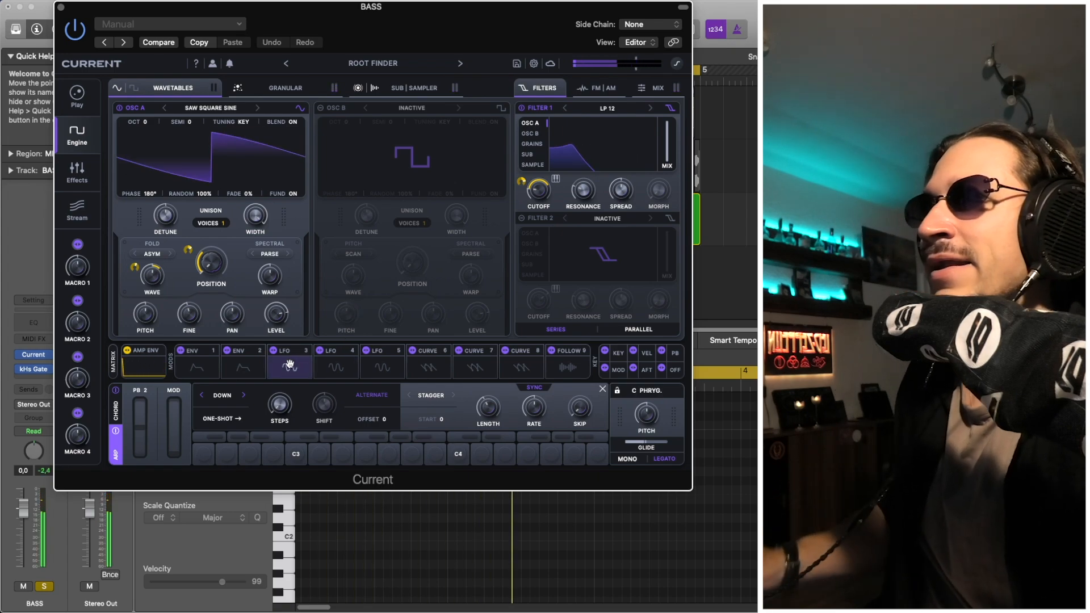
mouse_move(482, 415)
left_mouse_down()
mouse_move(486, 424)
mouse_move(490, 413)
left_mouse_up()
key("space")
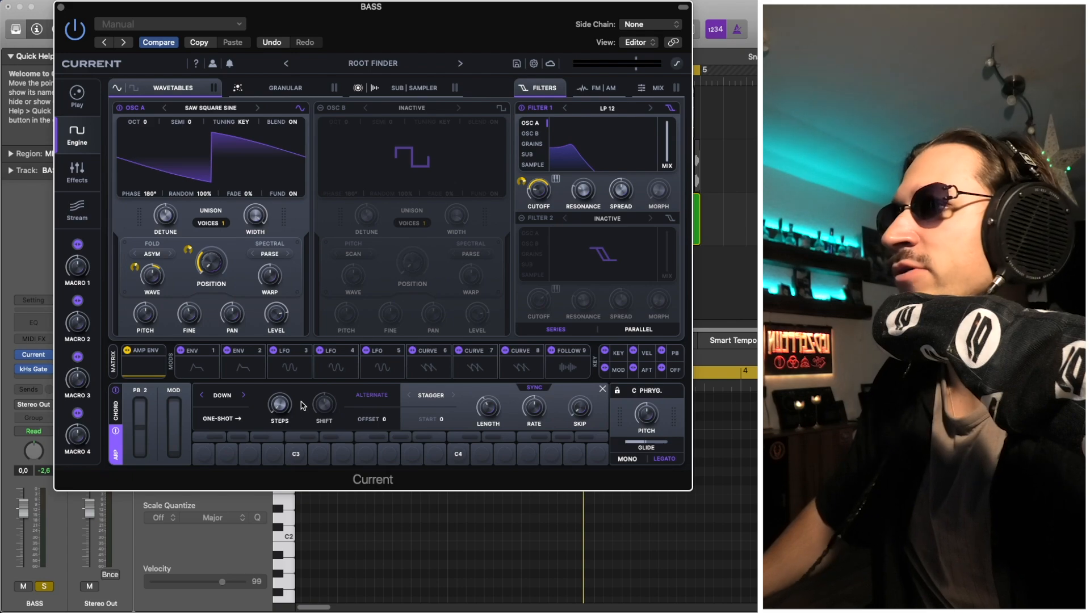
left_click(116, 409)
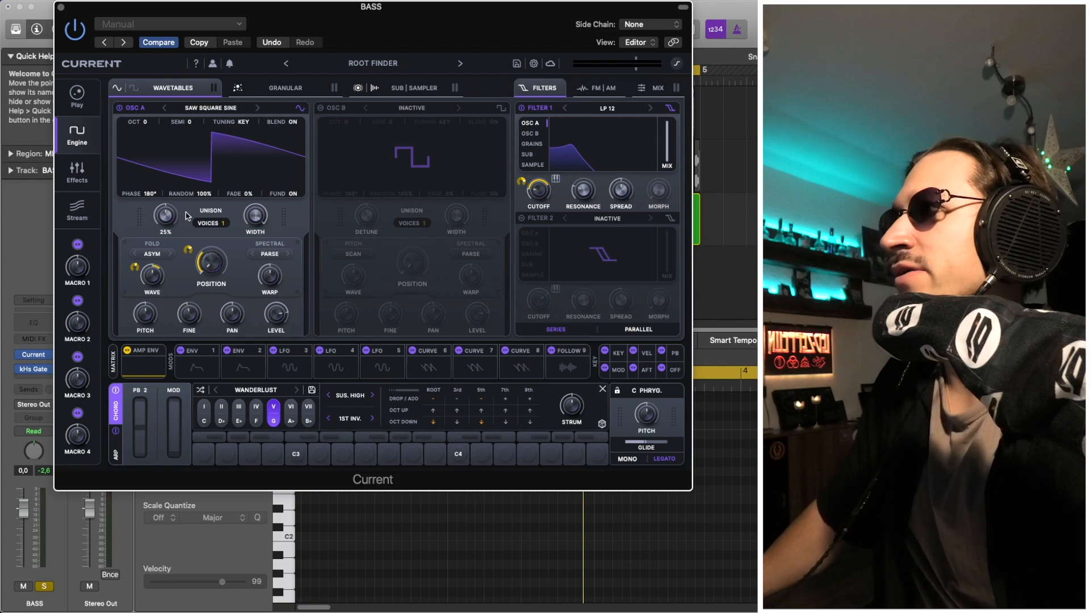
Compare the wavetable and granular engines, switching the granular engine off and back on.
left_click(263, 93)
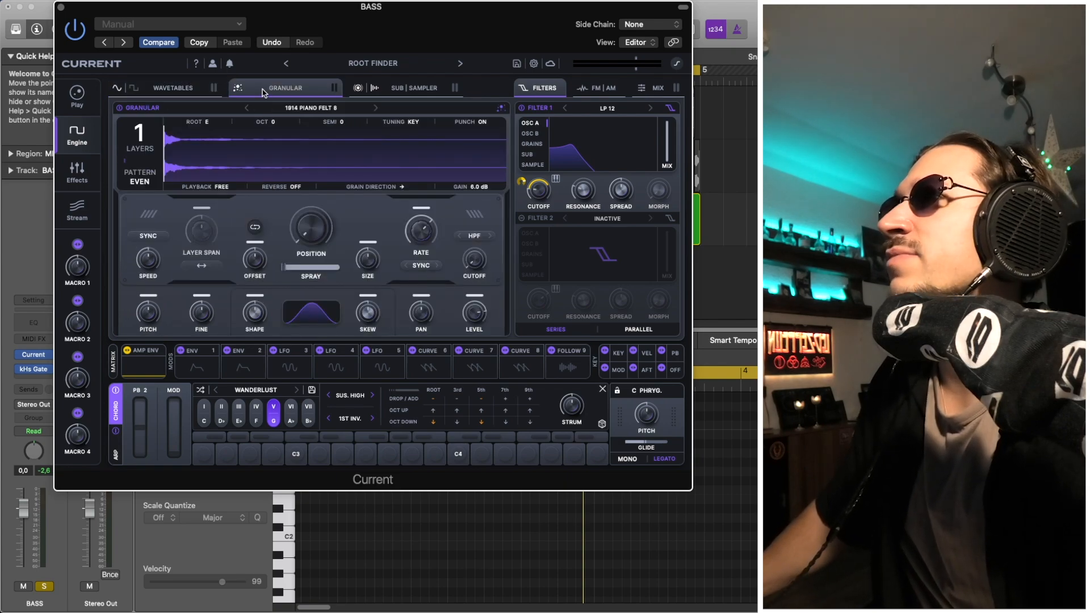
left_click(164, 91)
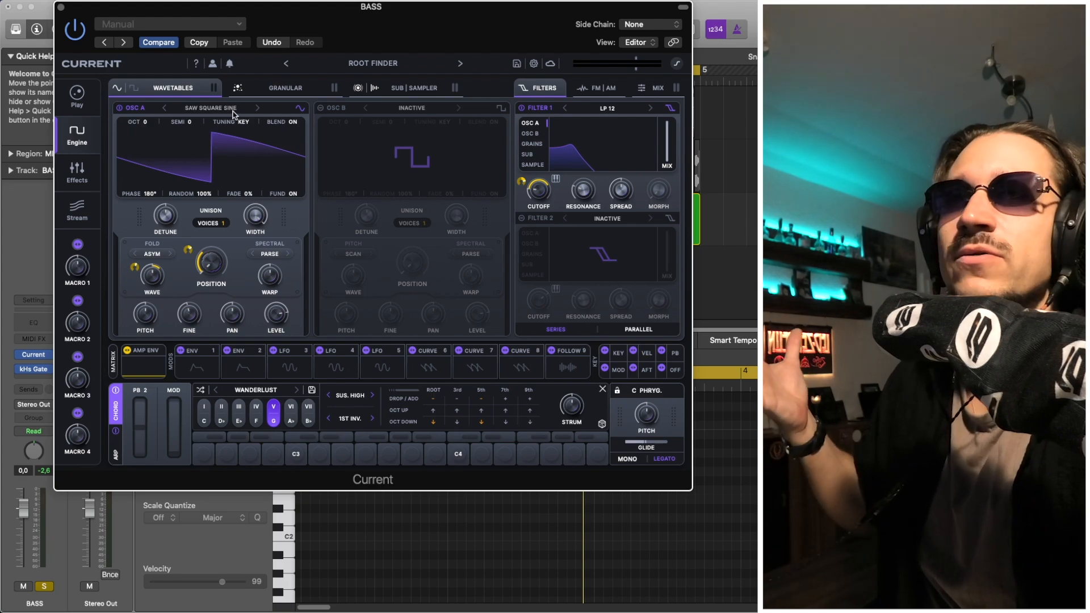
left_click(270, 88)
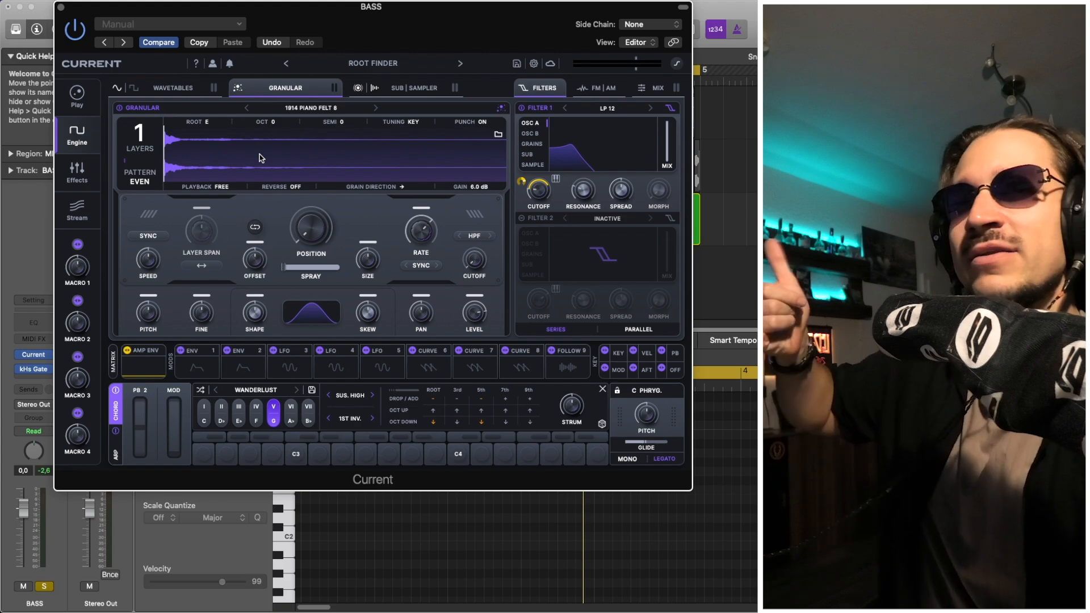
left_click(238, 87)
left_click(238, 87)
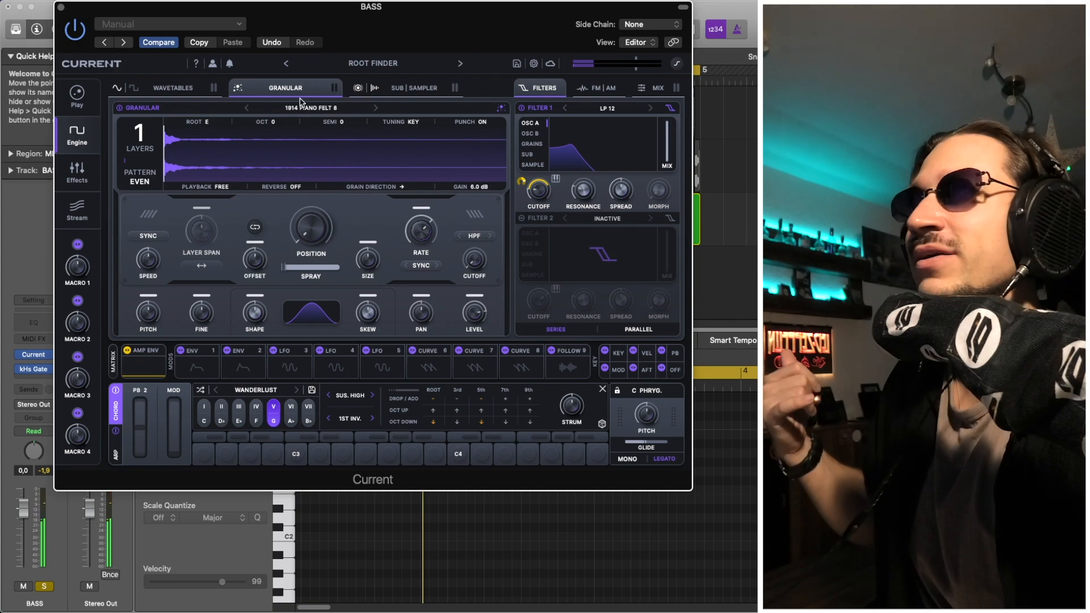
Show the sub and sampler engines, switching the White Noise sampler off and back on.
left_click(429, 88)
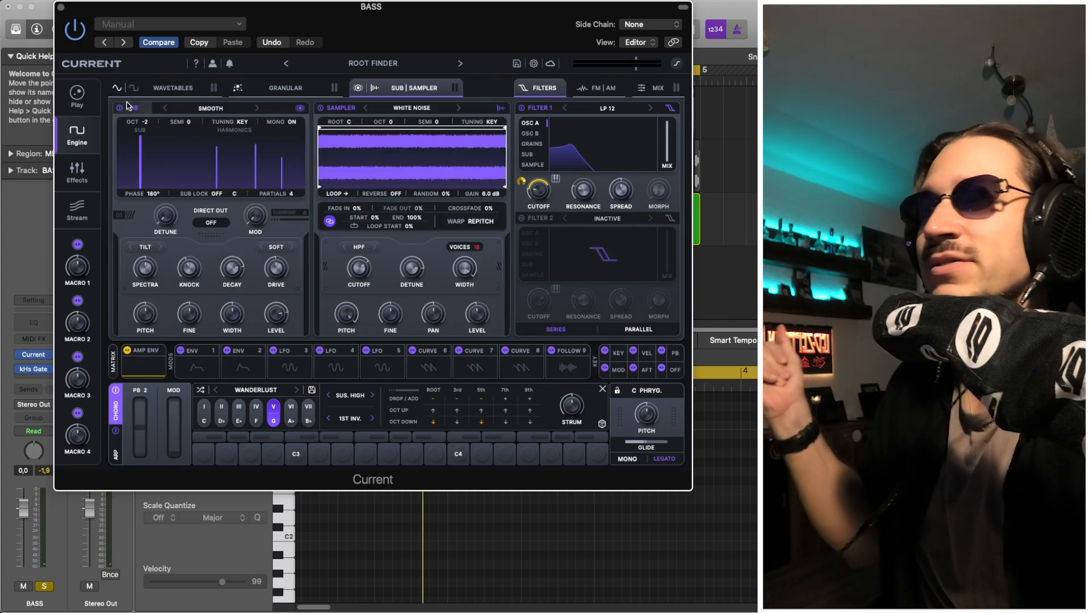
left_click(320, 108)
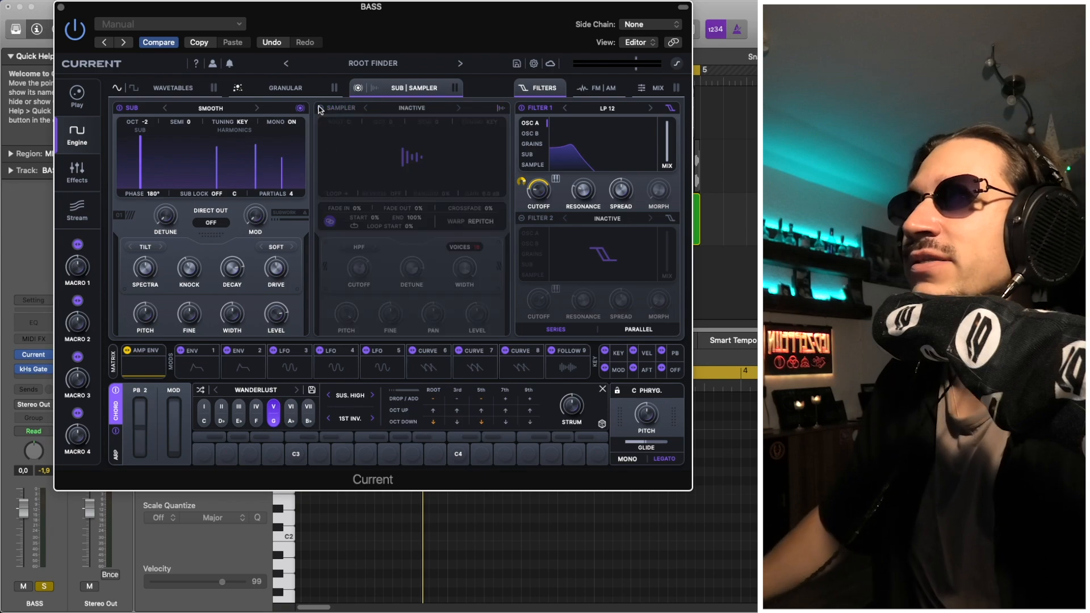
left_click(338, 107)
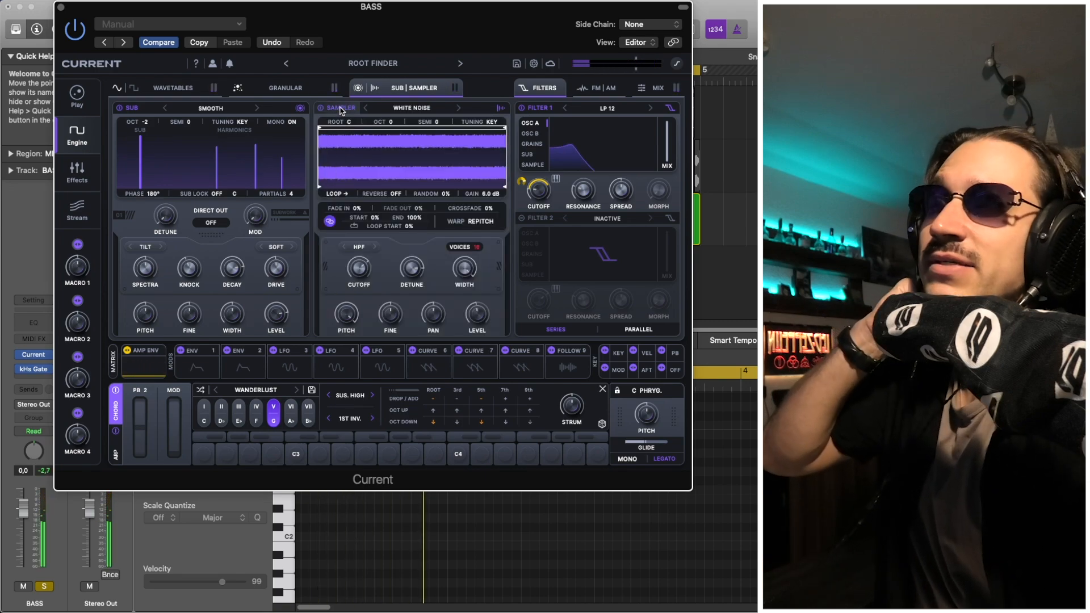
Examine OSC A's wavetable position control and the amp envelope settings in the wavetable engine.
left_click(183, 91)
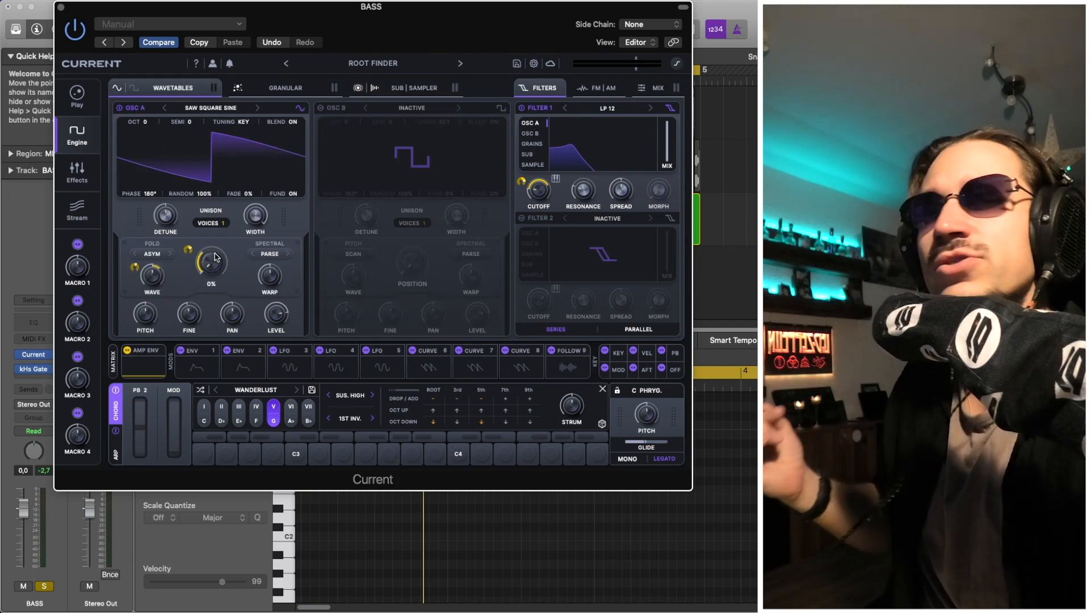
mouse_move(216, 257)
left_mouse_down()
mouse_move(225, 218)
mouse_move(225, 260)
left_mouse_up()
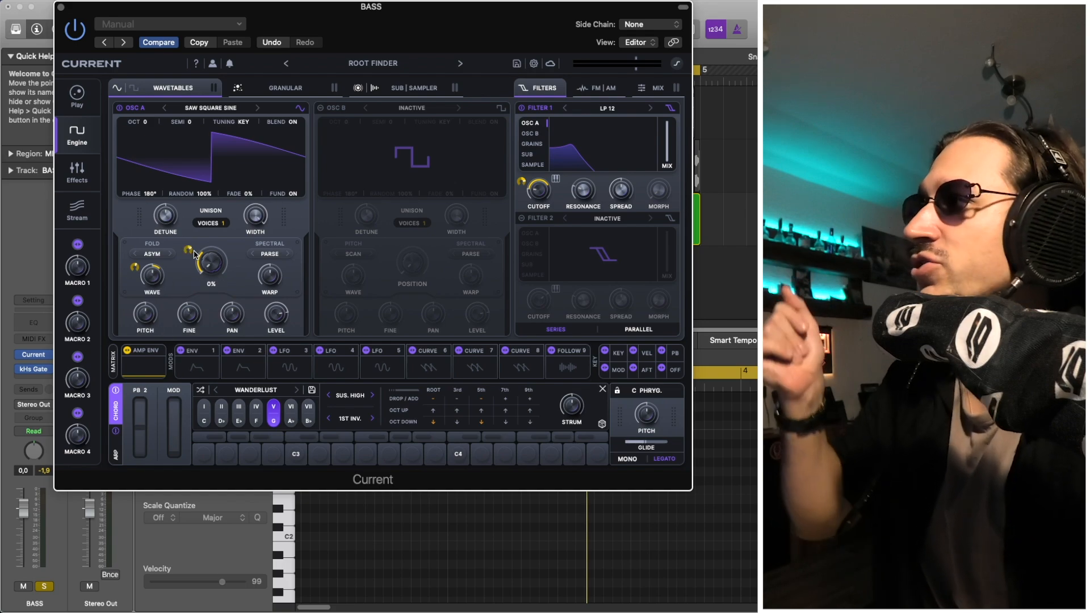
left_click(152, 358)
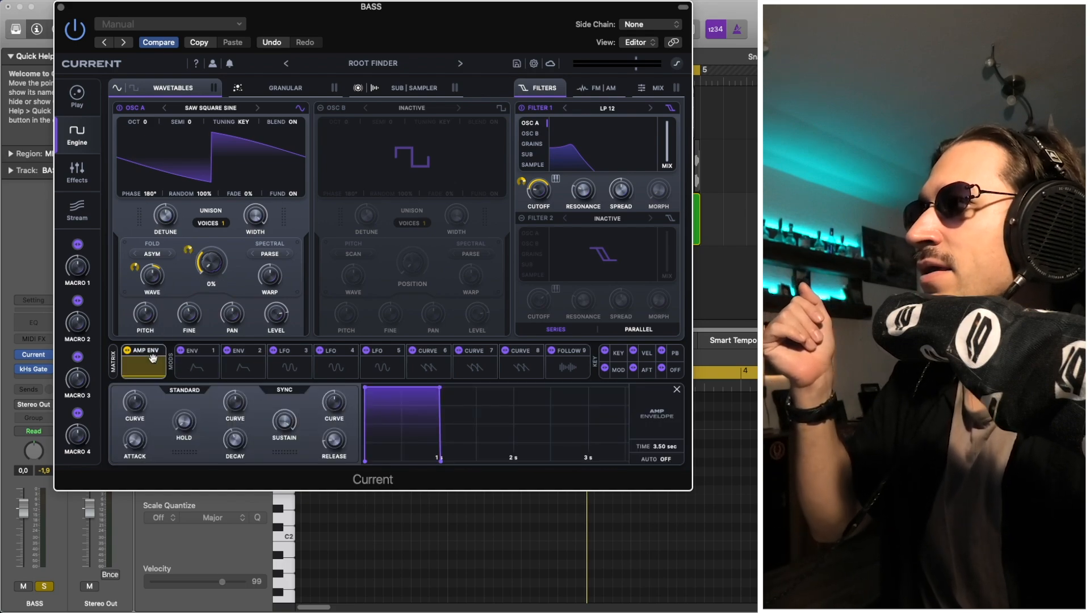
left_click(139, 363)
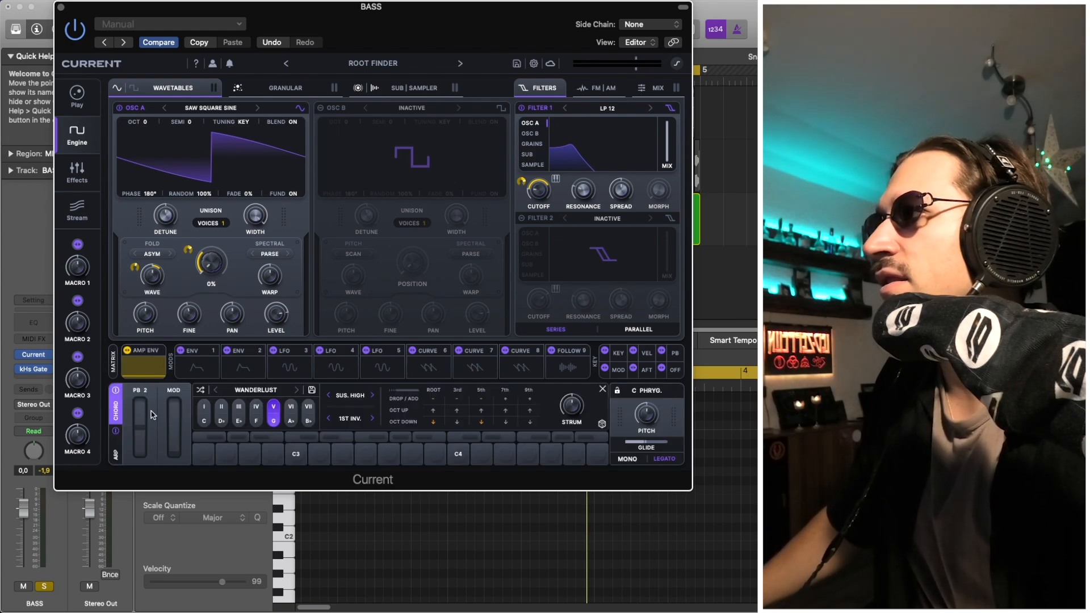
Play the bass line and demonstrate how to route the amp envelope to OSC A's Position and Wave controls.
key("space")
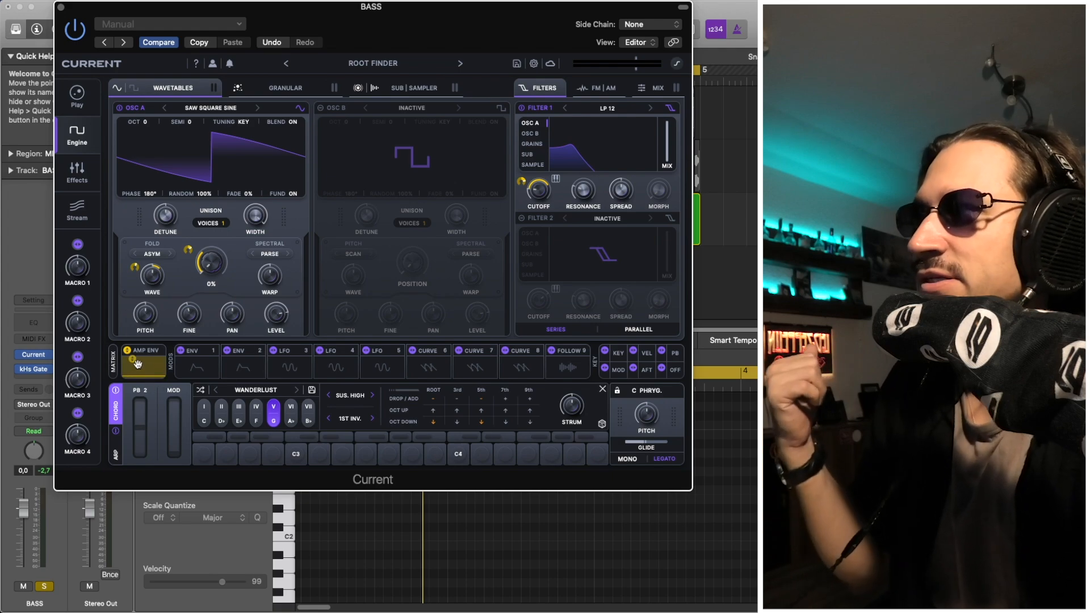
left_click_drag(142, 359, 214, 275)
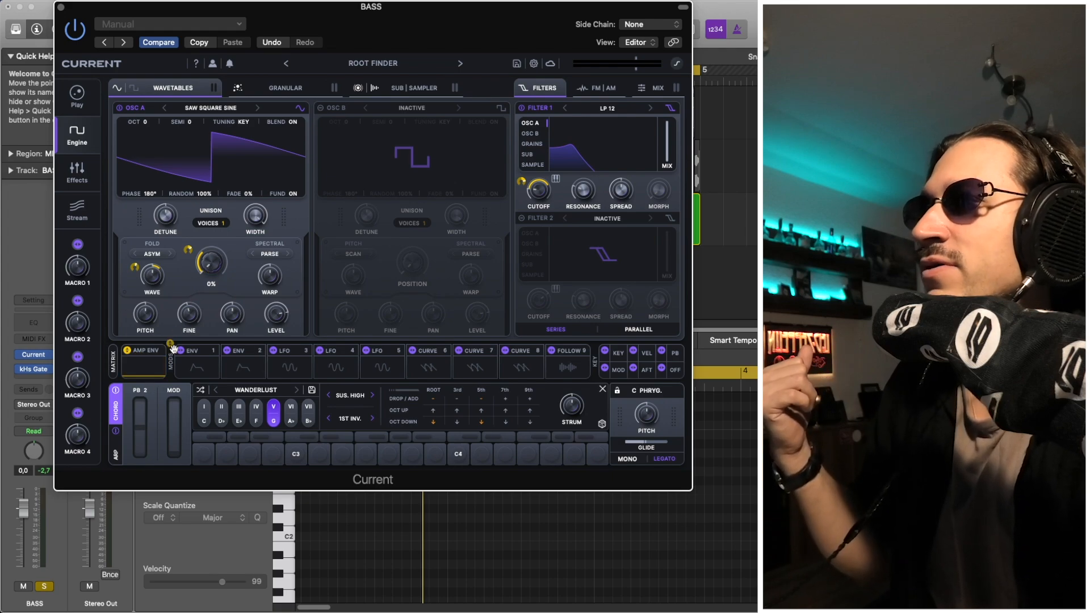
left_click_drag(173, 348, 174, 310)
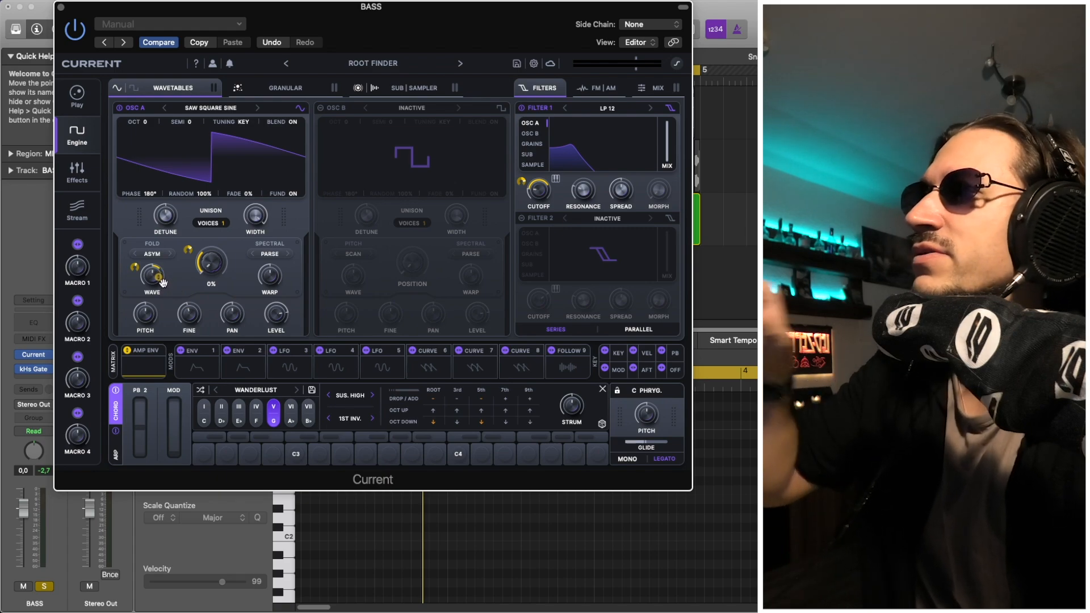
left_click_drag(163, 282, 148, 373)
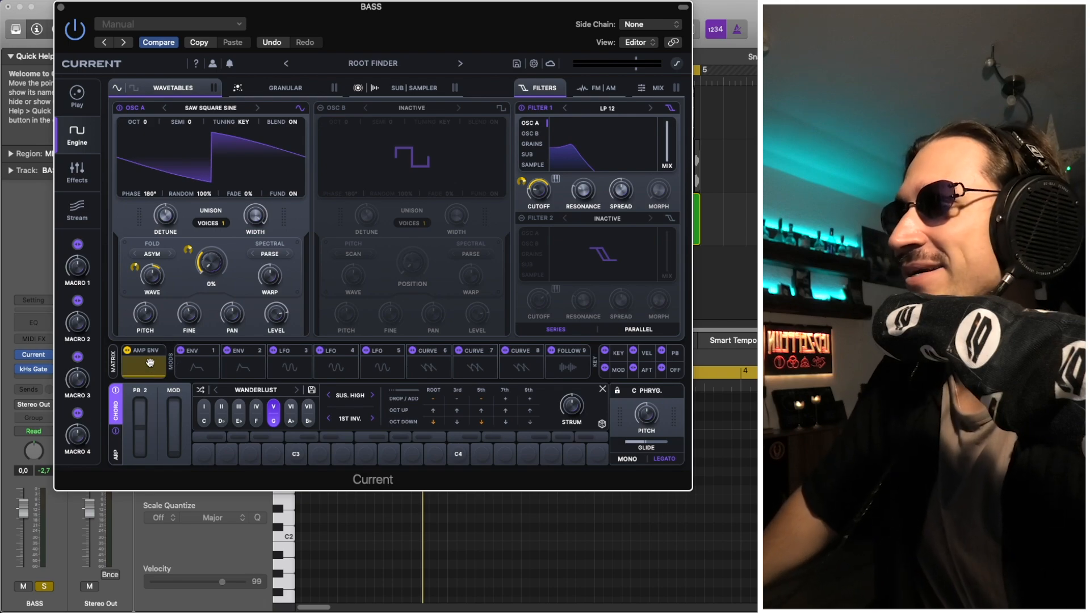
Try OSC A's Asym fold Wave amount at 16% during playback and bring it back up.
key("space")
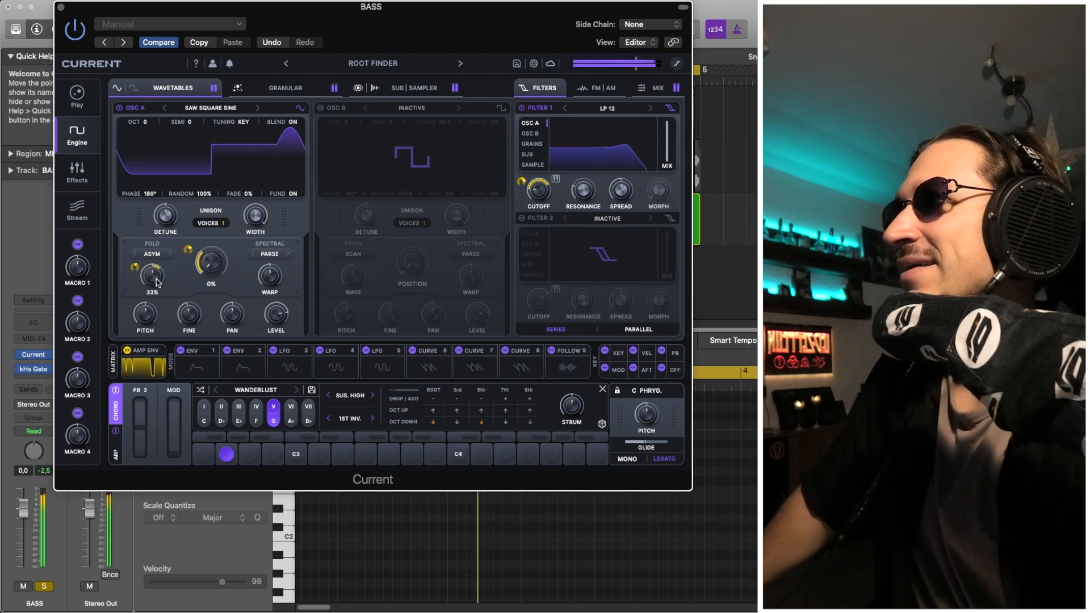
mouse_move(158, 273)
left_mouse_down()
mouse_move(160, 284)
mouse_move(157, 275)
left_mouse_up()
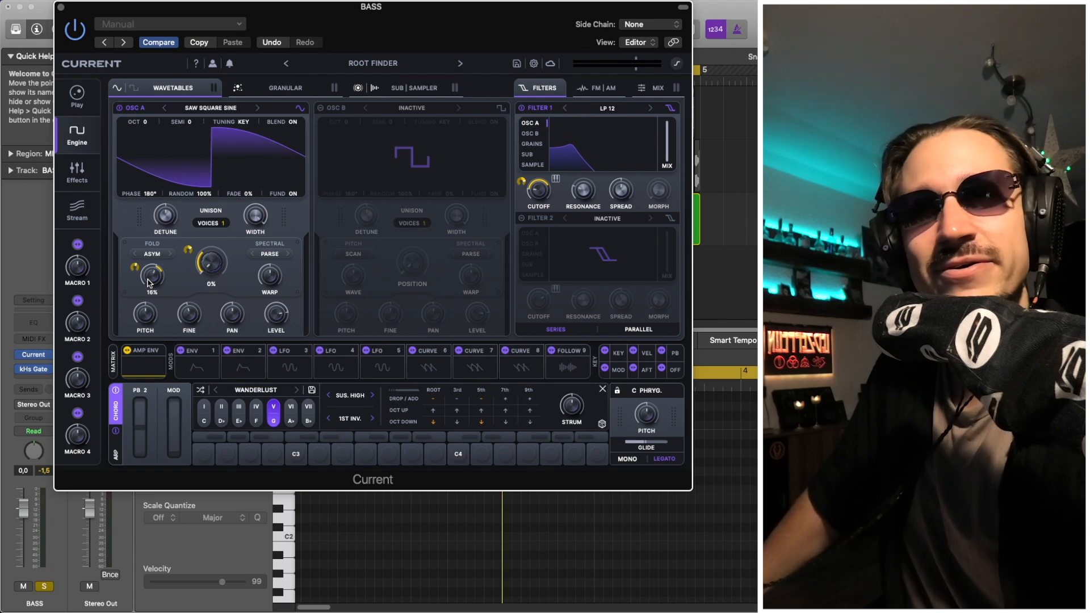
key("space")
left_click_drag(147, 278, 147, 286)
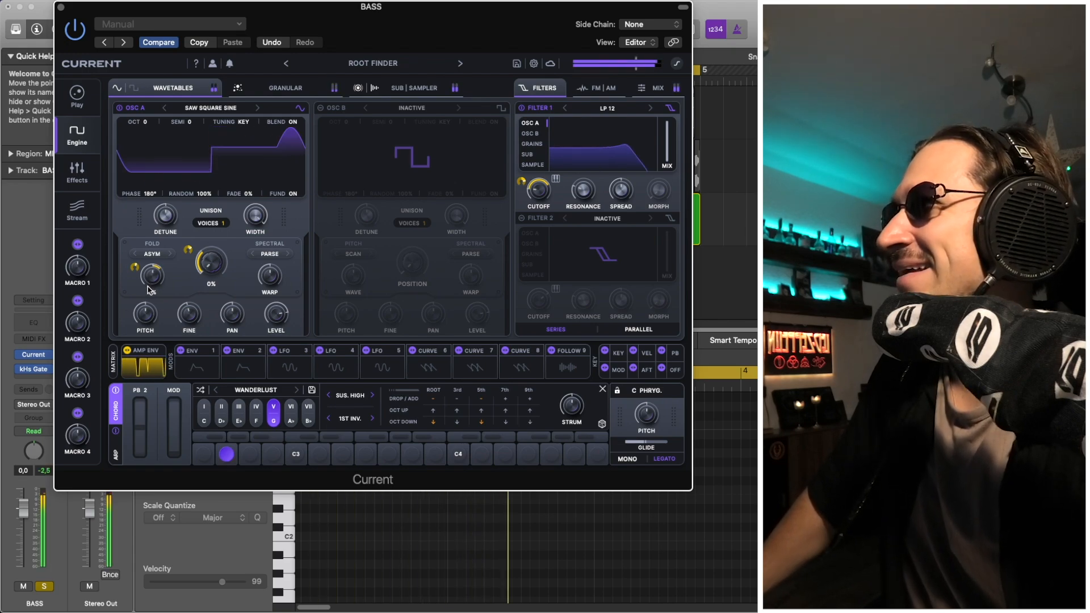
Try OSC A's wave warp set to None during playback and restore the Asym fold mode.
left_click(154, 254)
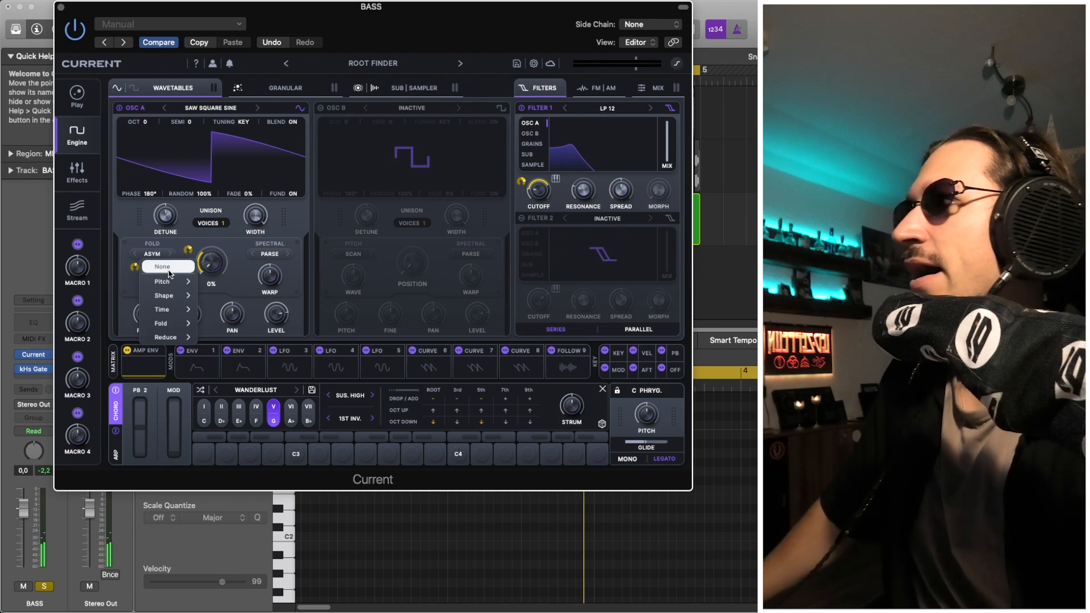
left_click(169, 267)
left_click(159, 255)
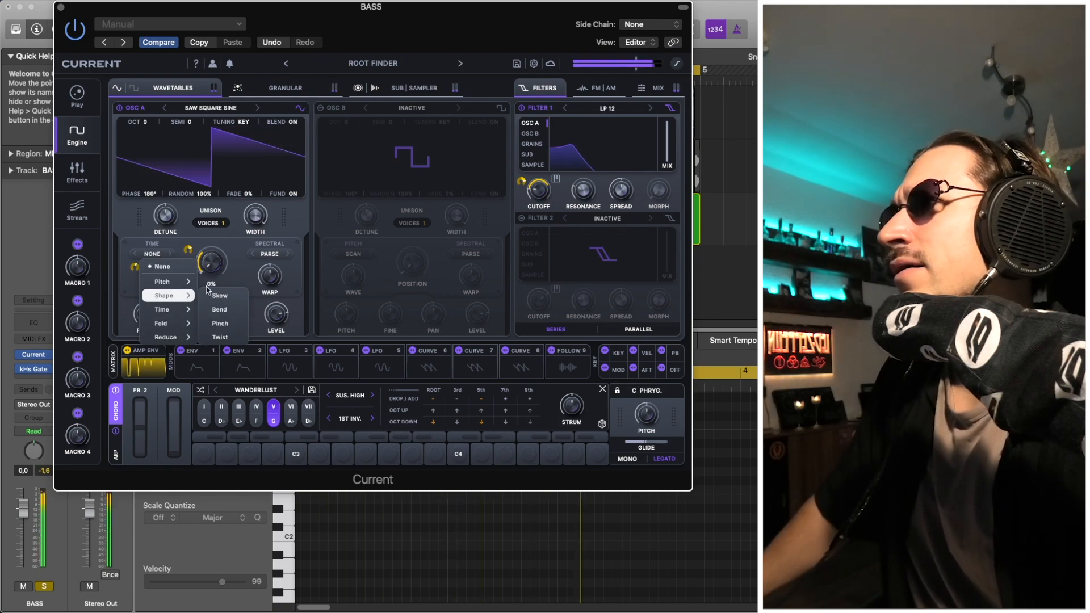
mouse_move(175, 324)
left_click(220, 282)
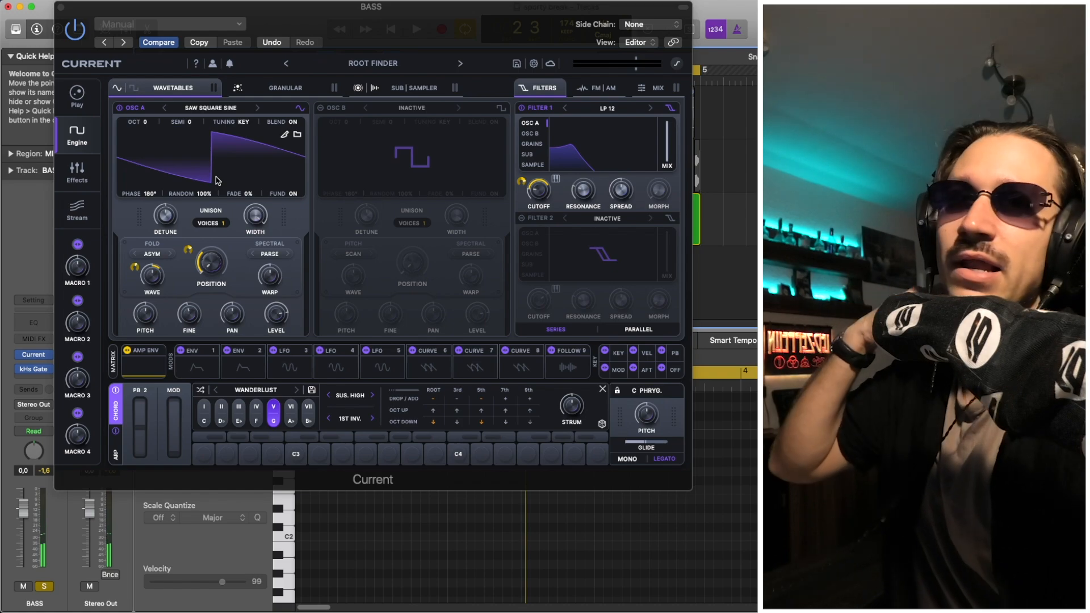
Review the OSC A and arpeggiator settings and return to the chord settings.
mouse_move(201, 263)
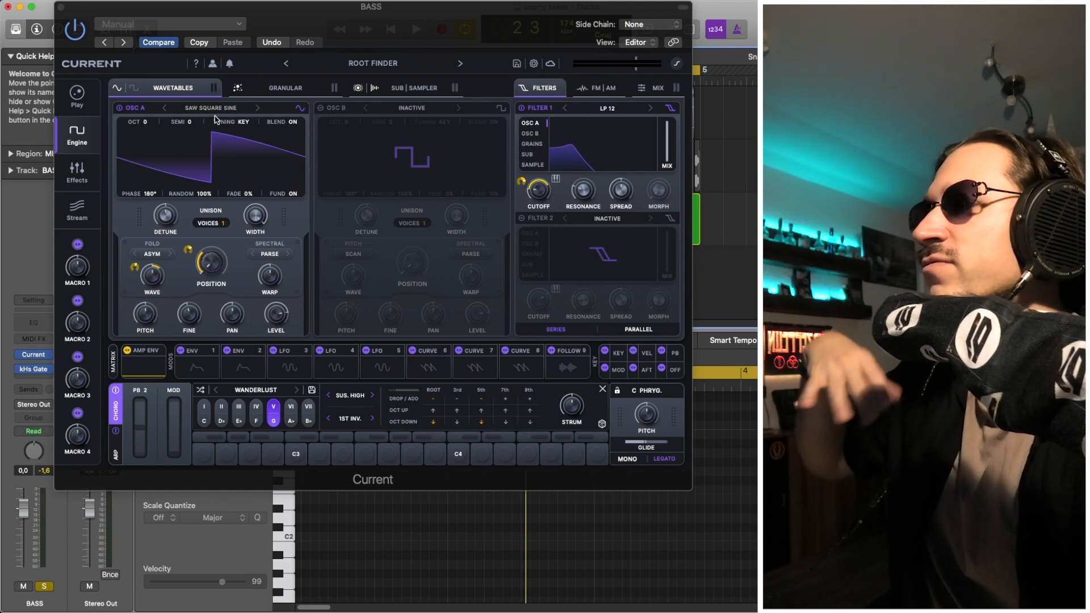
left_click(116, 438)
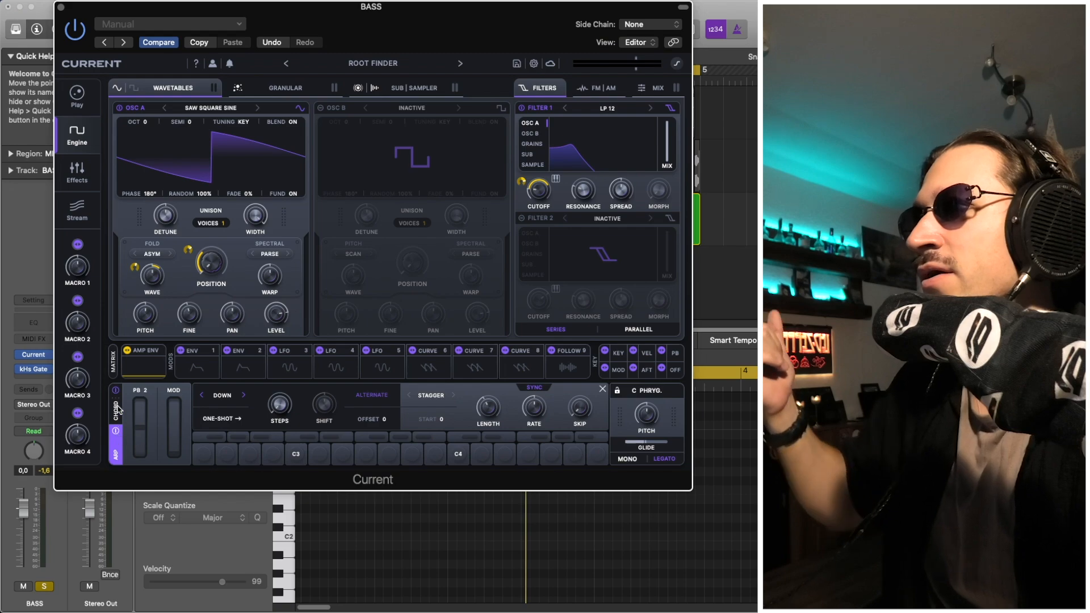
left_click(116, 410)
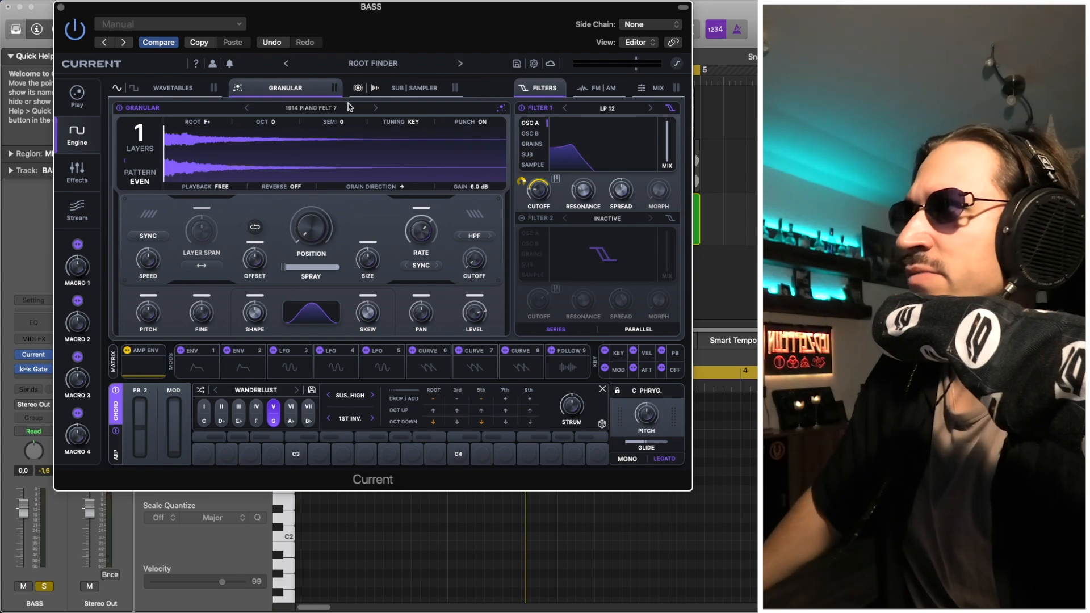
Play the bass line while reviewing the granular, sub and sampler engines, returning to the wavetable oscillator and Filter 1.
key("space")
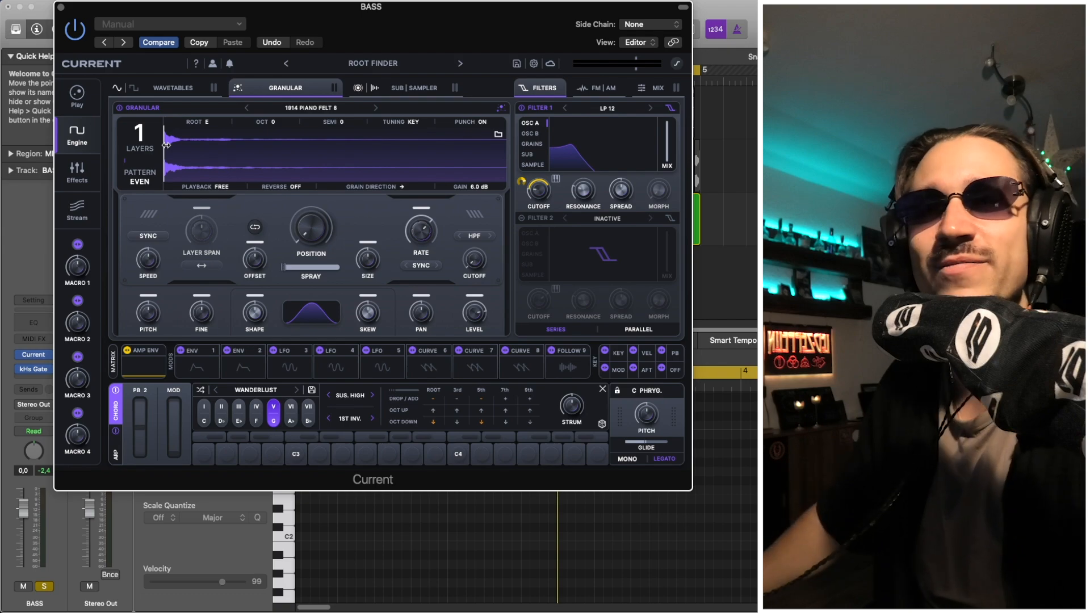
key("space")
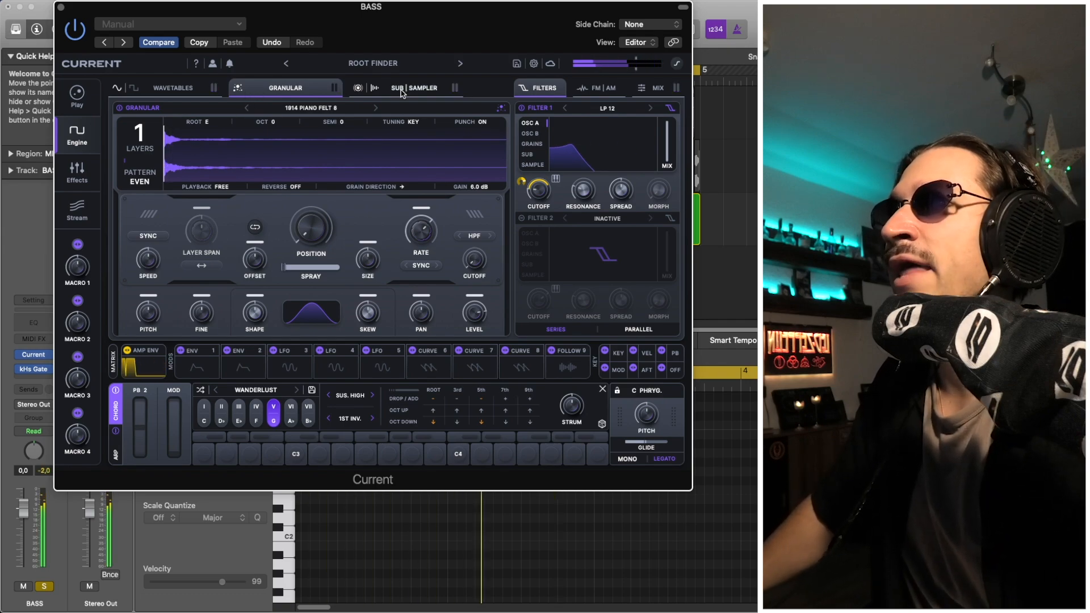
left_click(402, 91)
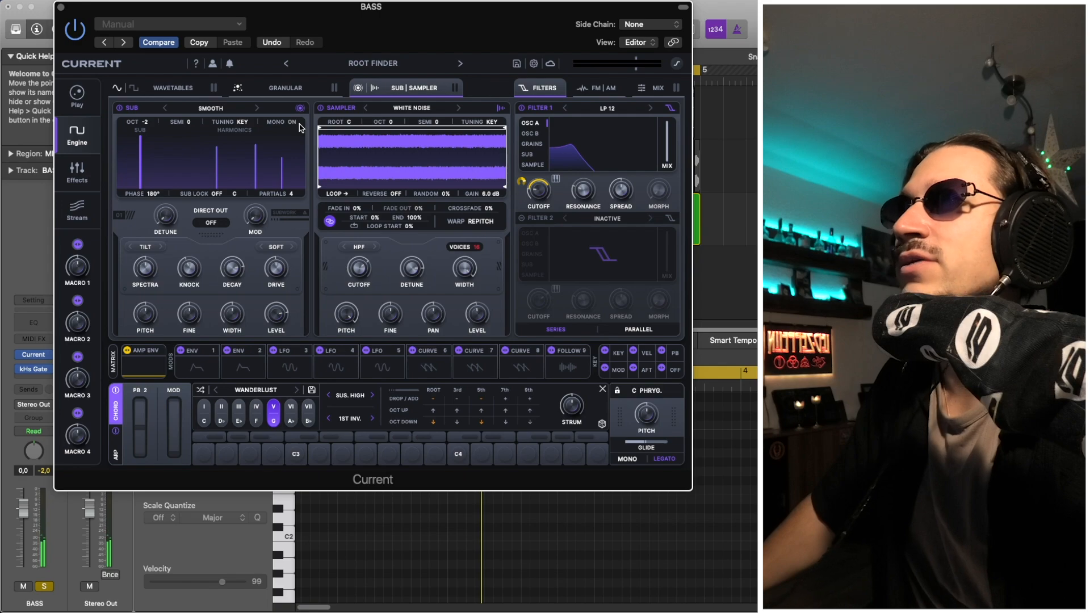
left_click(155, 89)
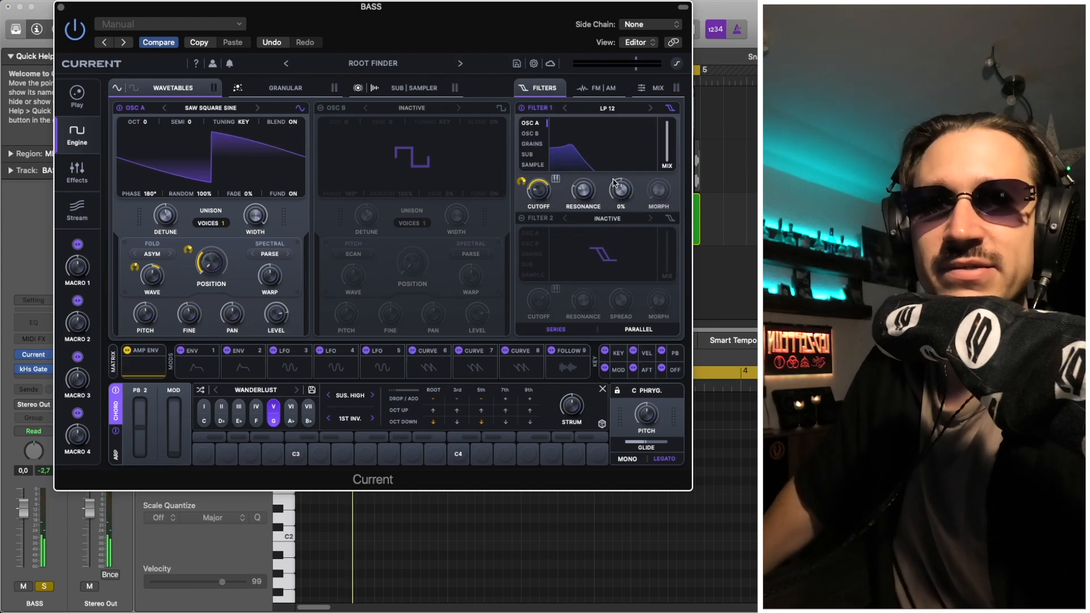
mouse_move(628, 189)
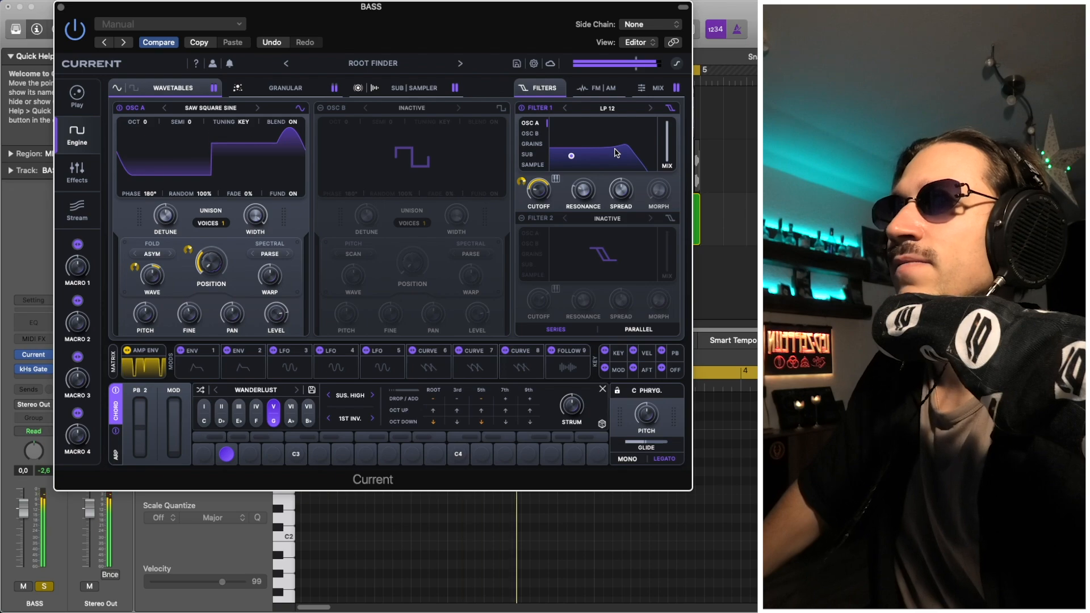
Open the sub engine and vary its Knock amount during playback, trying 58%.
left_click(392, 89)
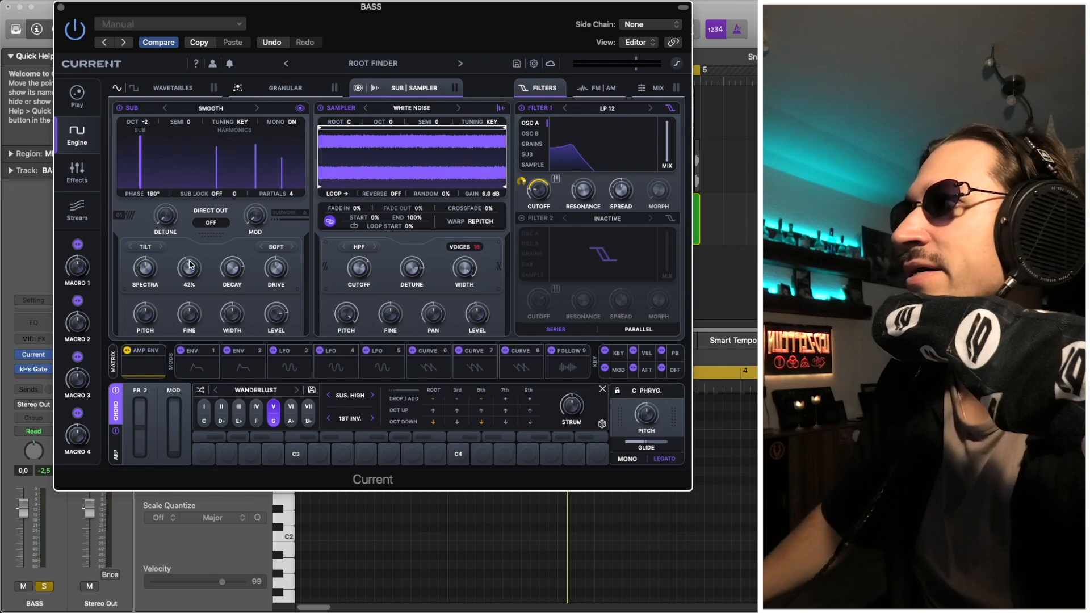
key("space")
left_click_drag(191, 264, 194, 279)
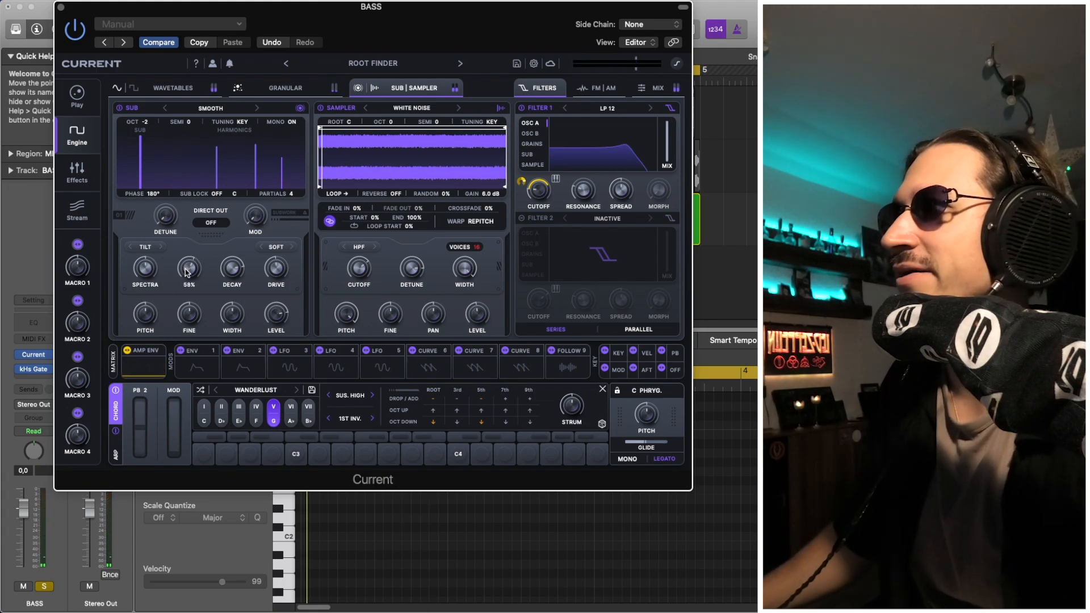
left_click_drag(189, 286, 193, 291)
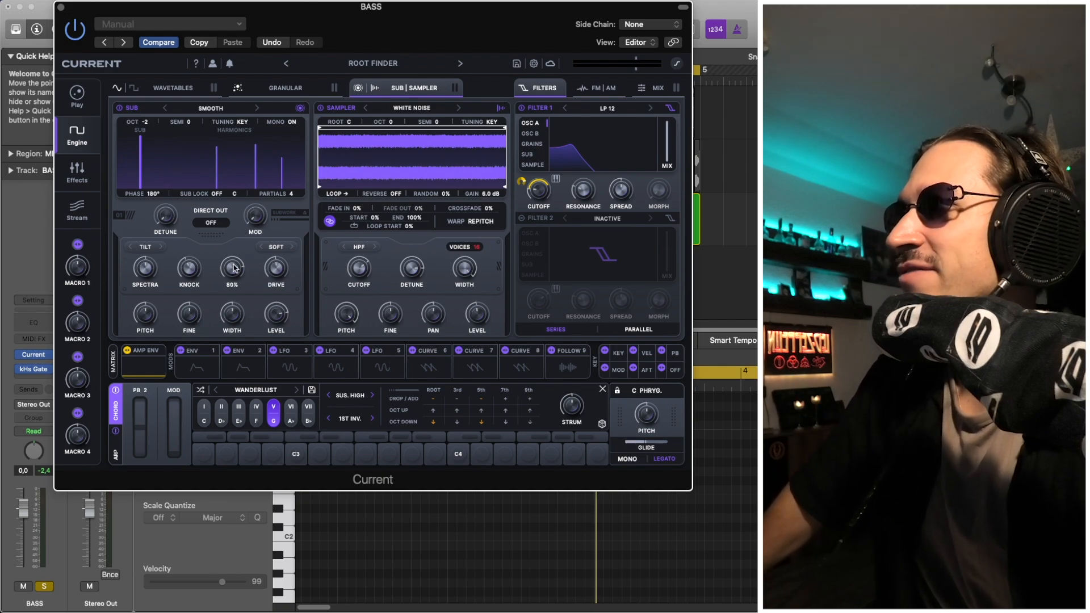
Audition the sub engine's Decay and Knock settings with the bass line and check its Mono option.
key("space")
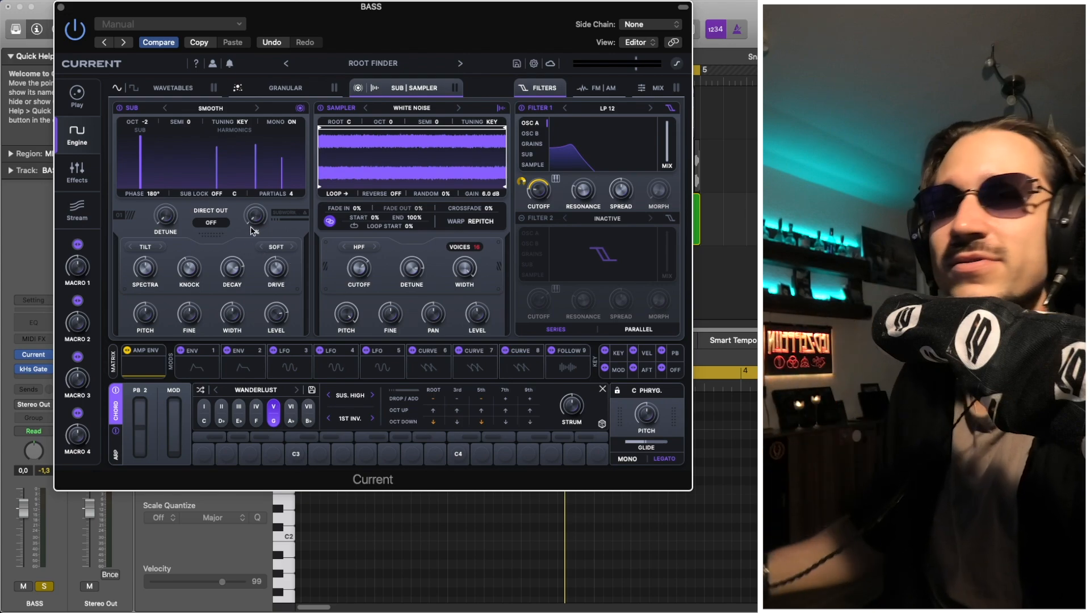
key("space")
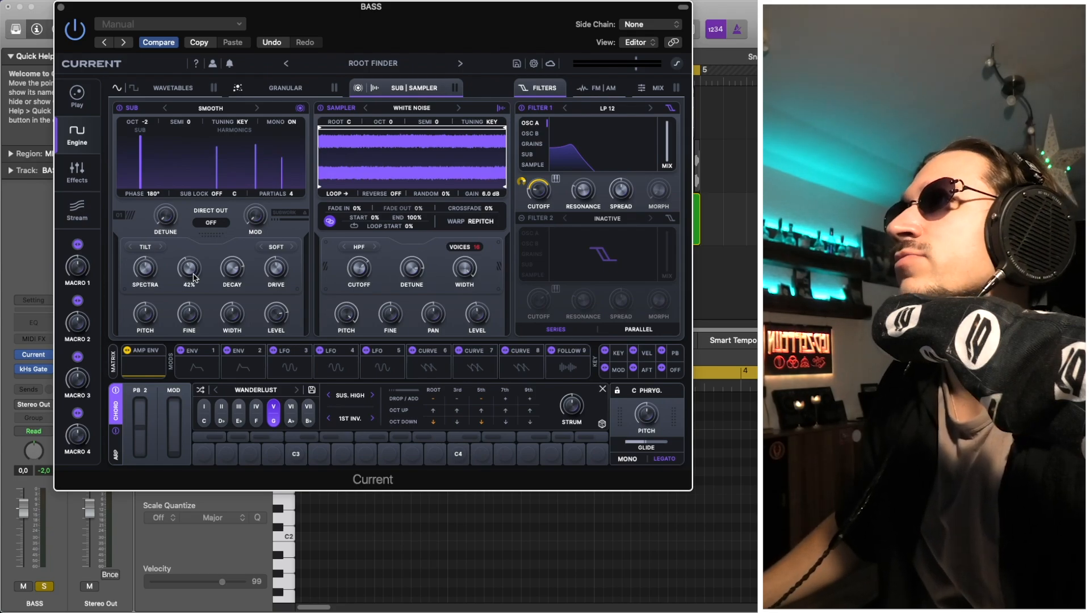
left_click(296, 124)
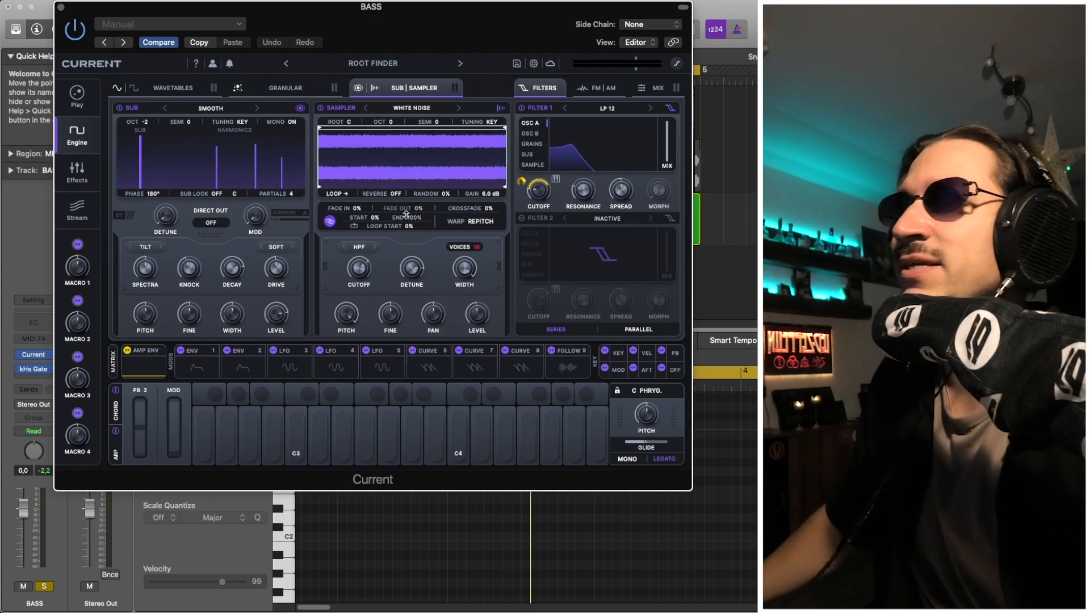
Vary the white noise sampler's level while the bass line plays, trying -13.4 dB.
key("space")
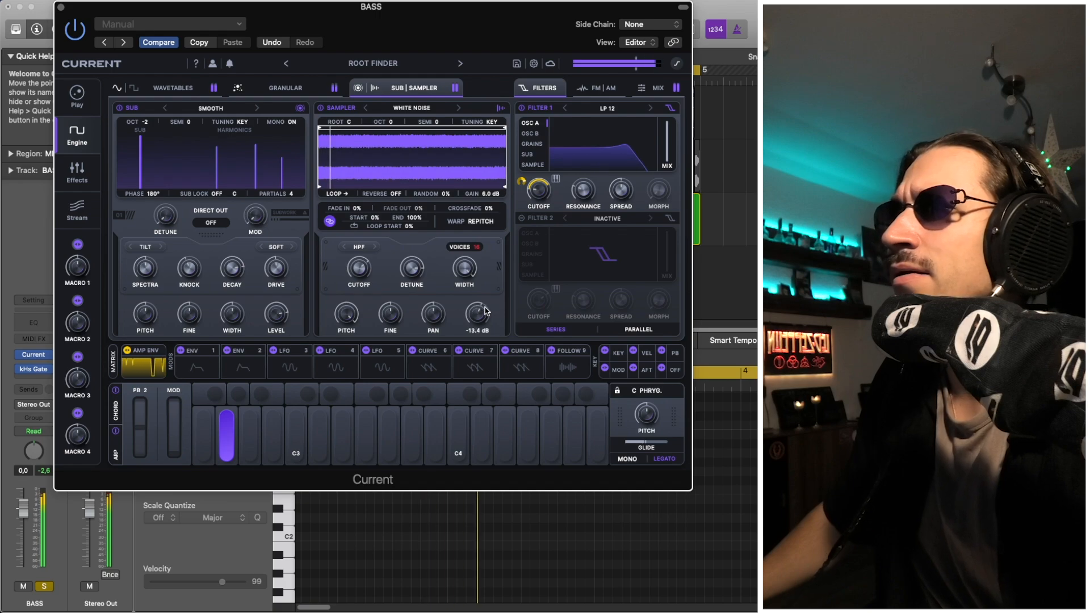
left_click_drag(484, 308, 488, 317)
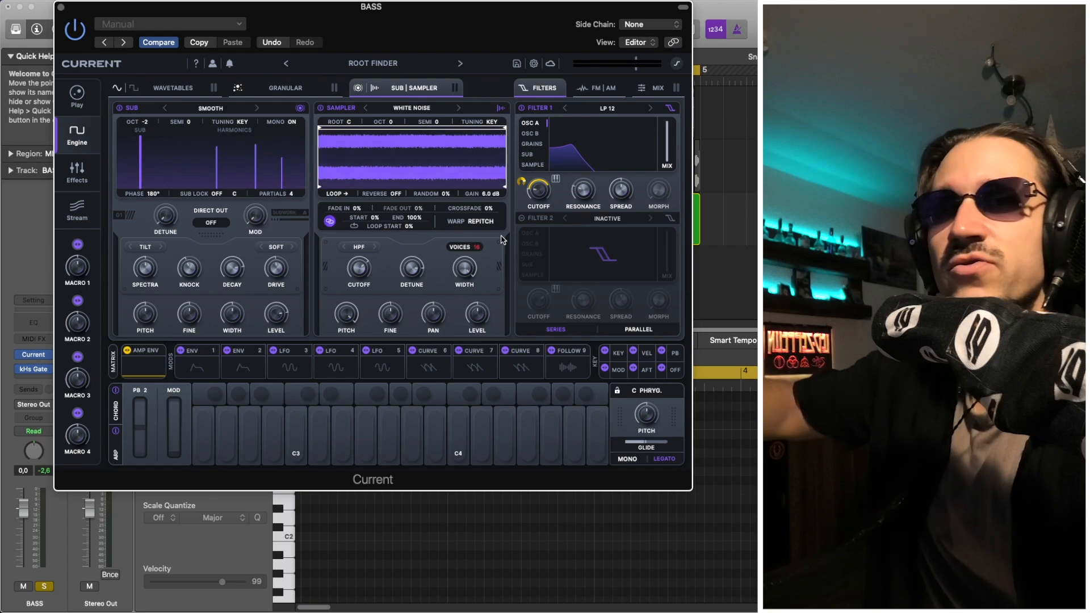
mouse_move(479, 321)
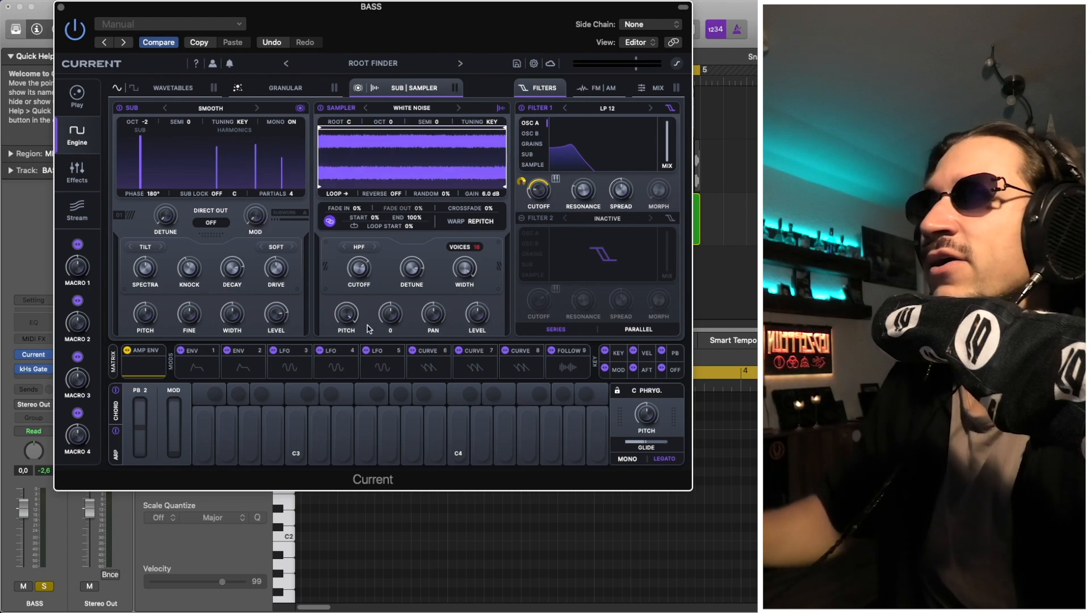
Try the sampler's pitch and high-pass cutoff during playback, with the cutoff at 2.36 kHz, and recheck its level.
double_click(347, 318)
key("space")
left_click_drag(356, 370, 360, 303)
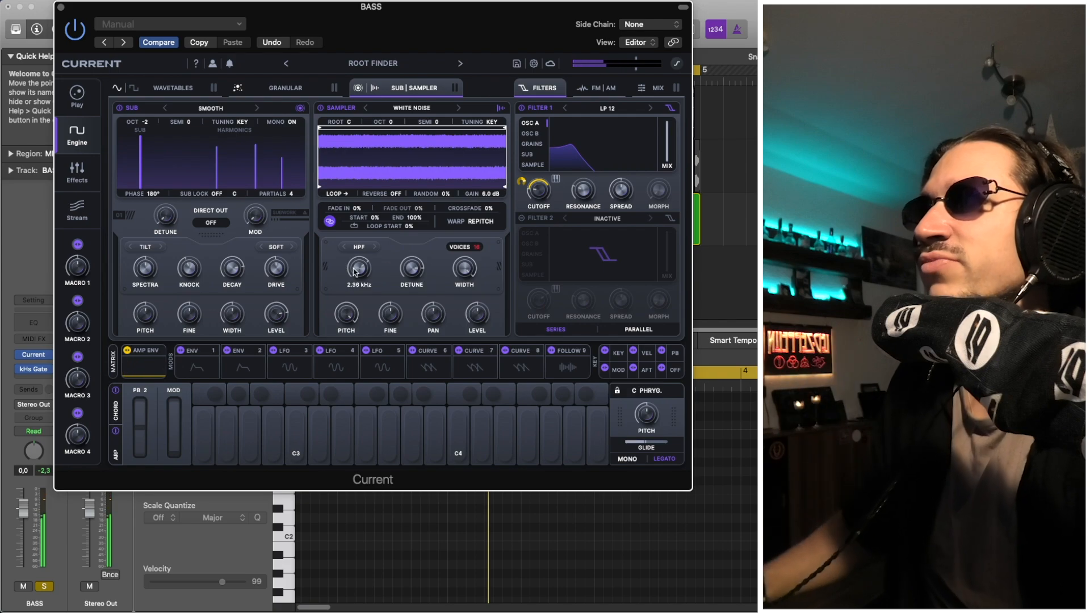
mouse_move(468, 315)
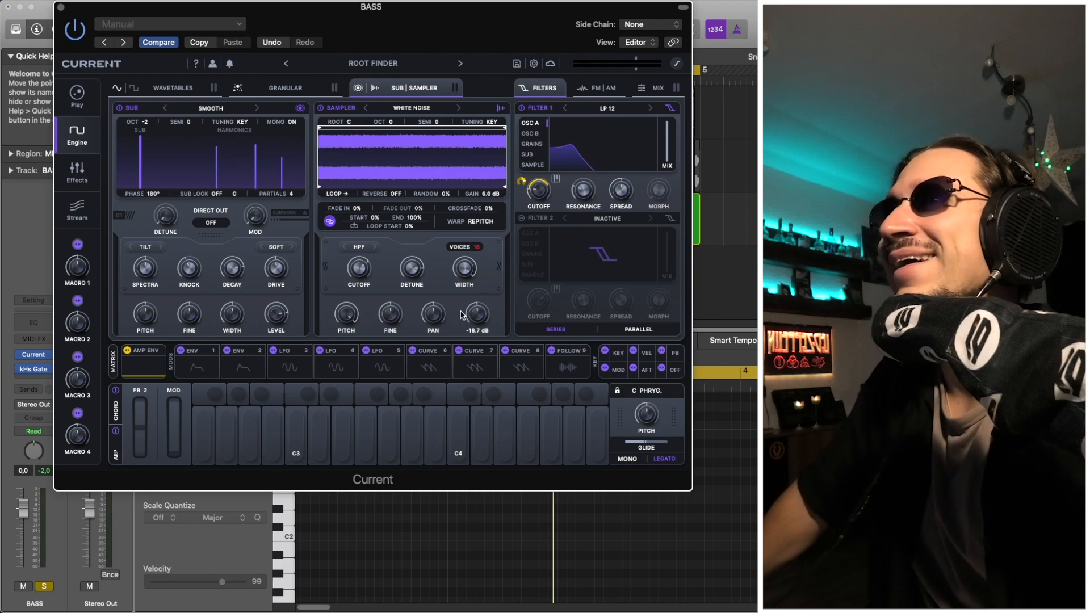
mouse_move(524, 175)
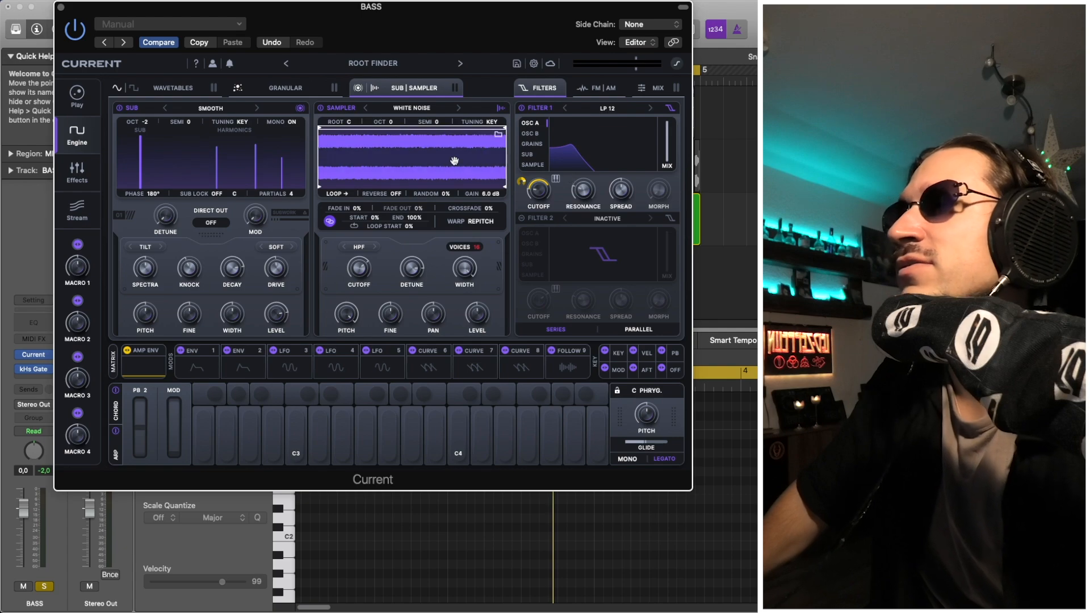
Open the FM/AM settings and adjust OSC A's modulation amount from the granular source, auditioning it with playback.
left_click(601, 86)
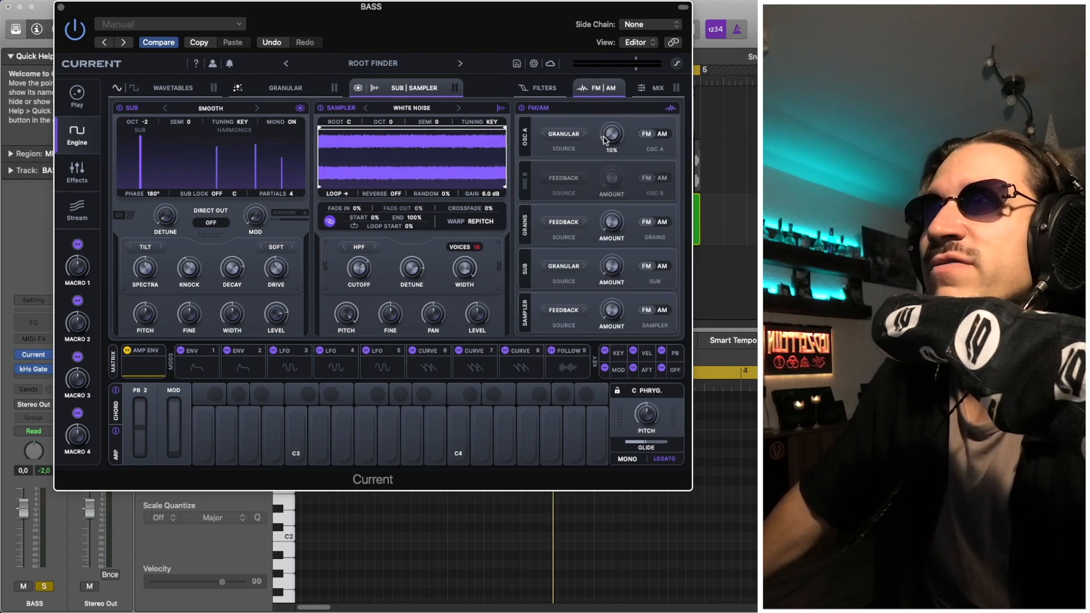
mouse_move(606, 142)
left_mouse_down()
mouse_move(606, 125)
mouse_move(605, 138)
left_mouse_up()
key("space")
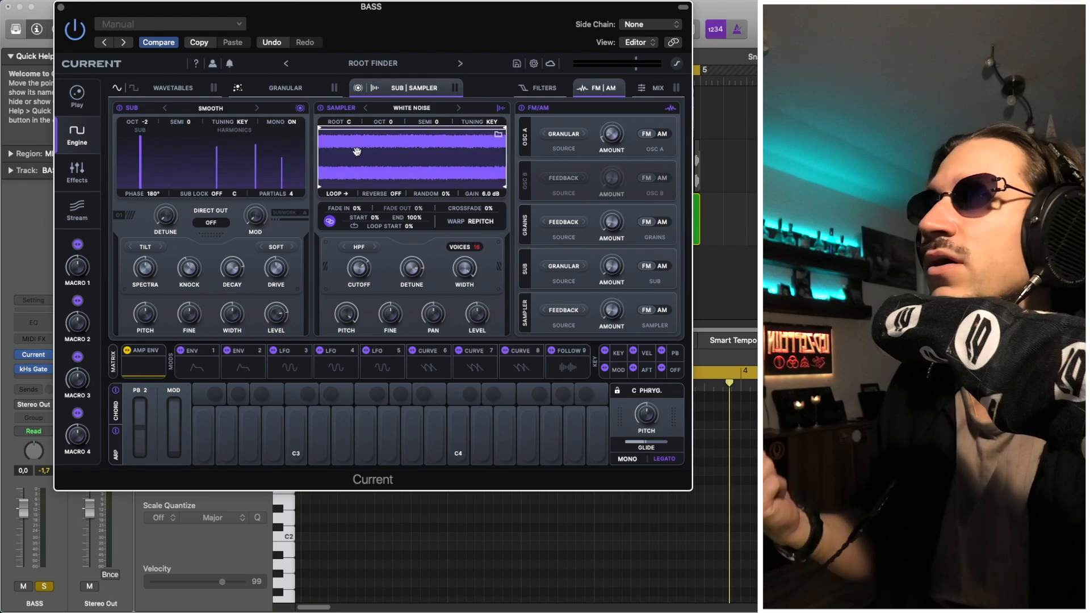
Review the granular and wavetable engines and the Flex Chorus, Swarm Reverb, Cluster Delay and Hybrid Filter effects.
left_click(266, 90)
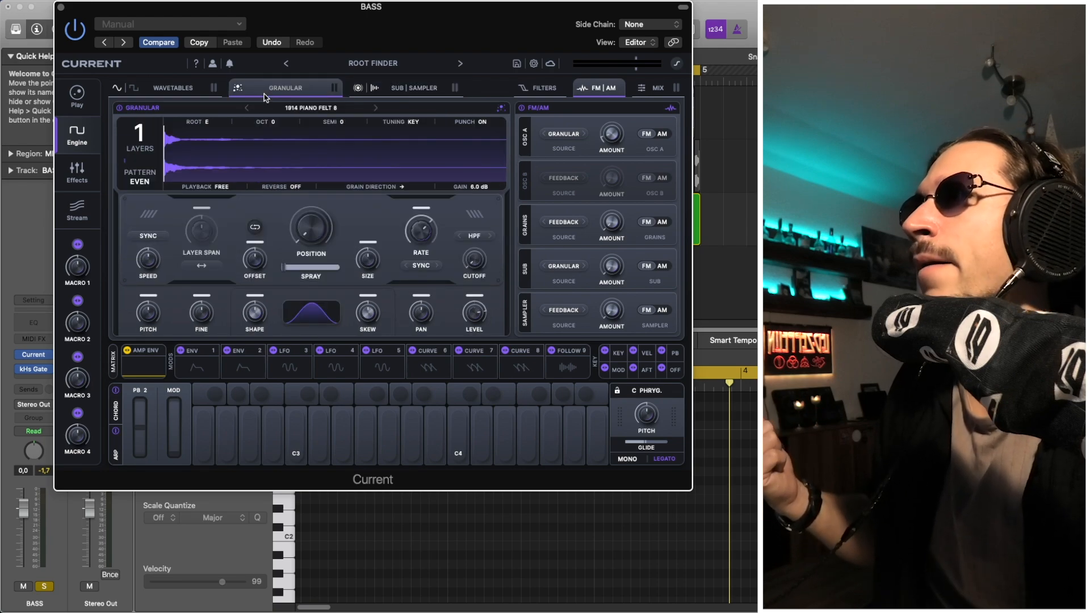
left_click(192, 92)
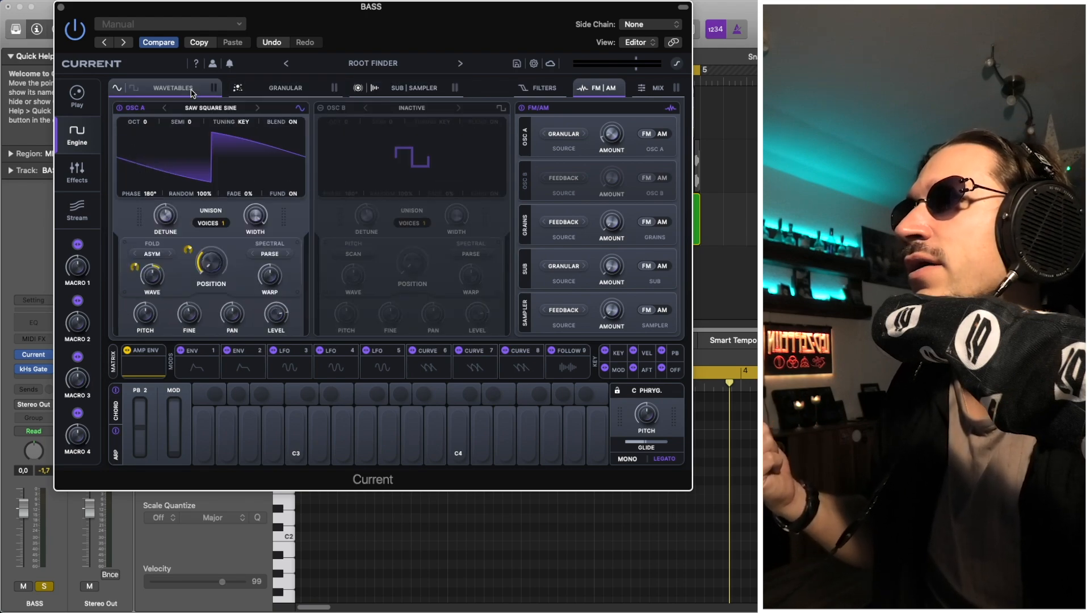
left_click(78, 168)
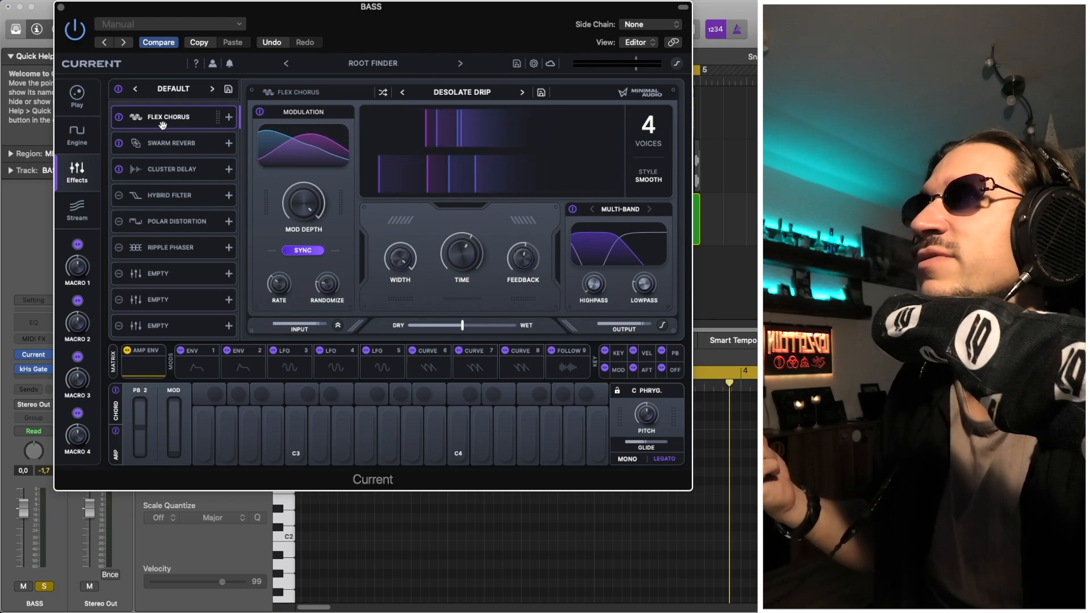
left_click(184, 147)
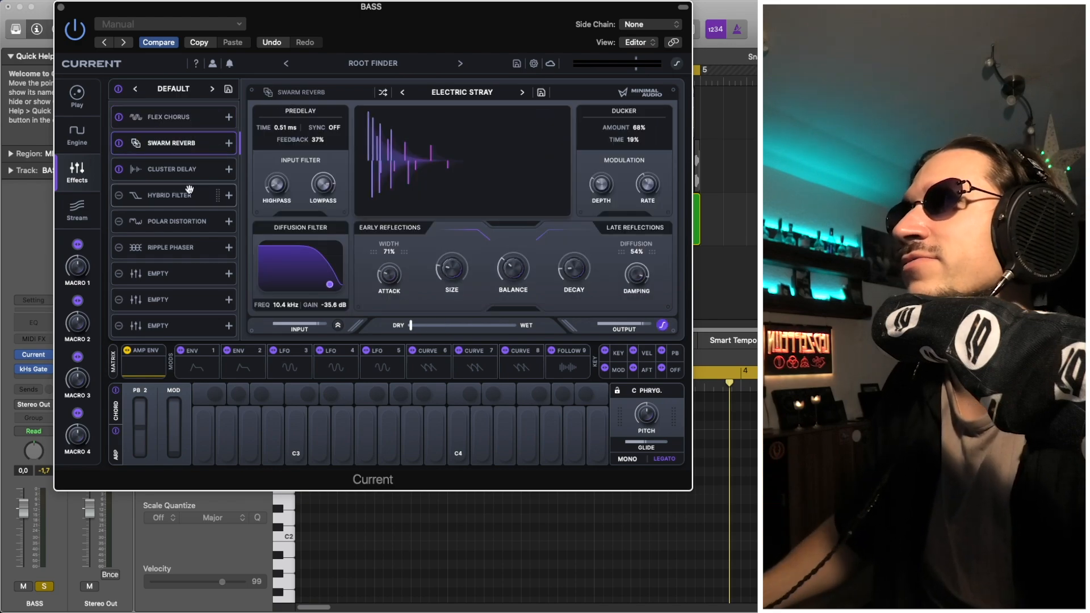
left_click(177, 170)
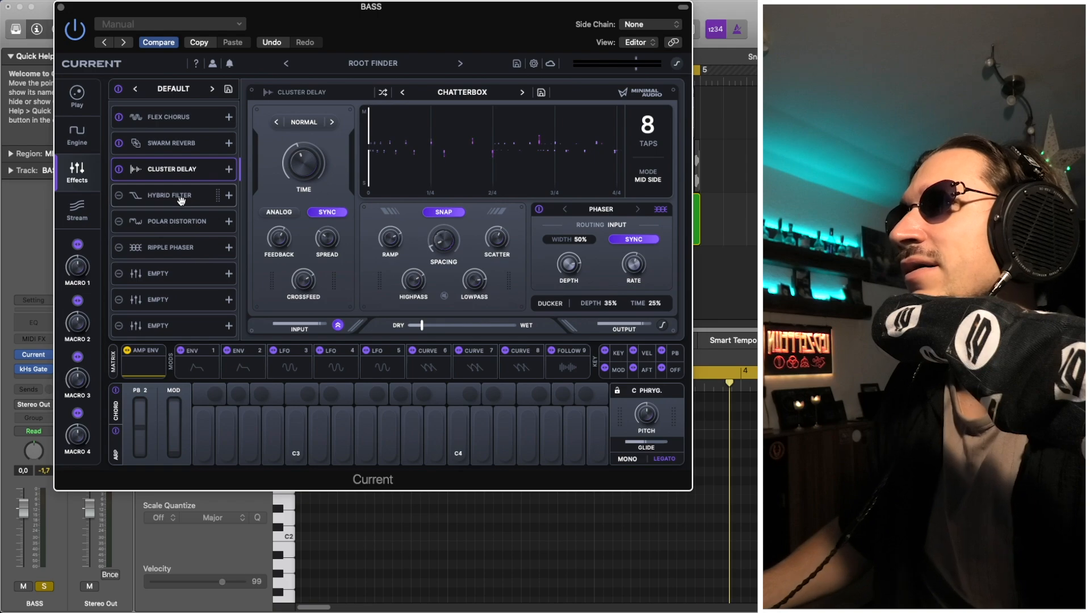
left_click(179, 199)
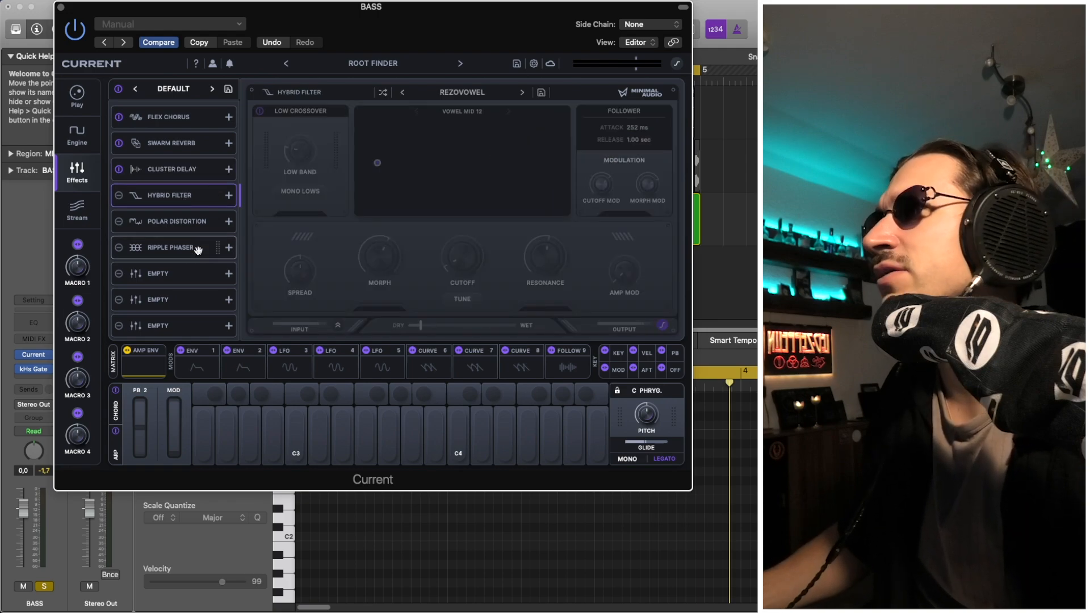
left_click(176, 169)
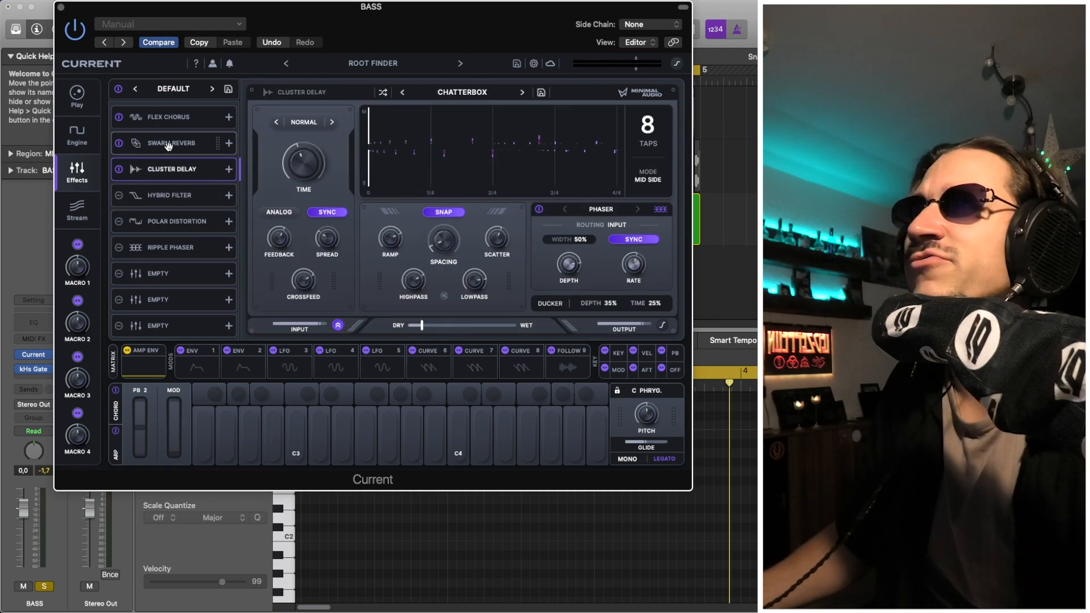
left_click(168, 145)
left_click(168, 117)
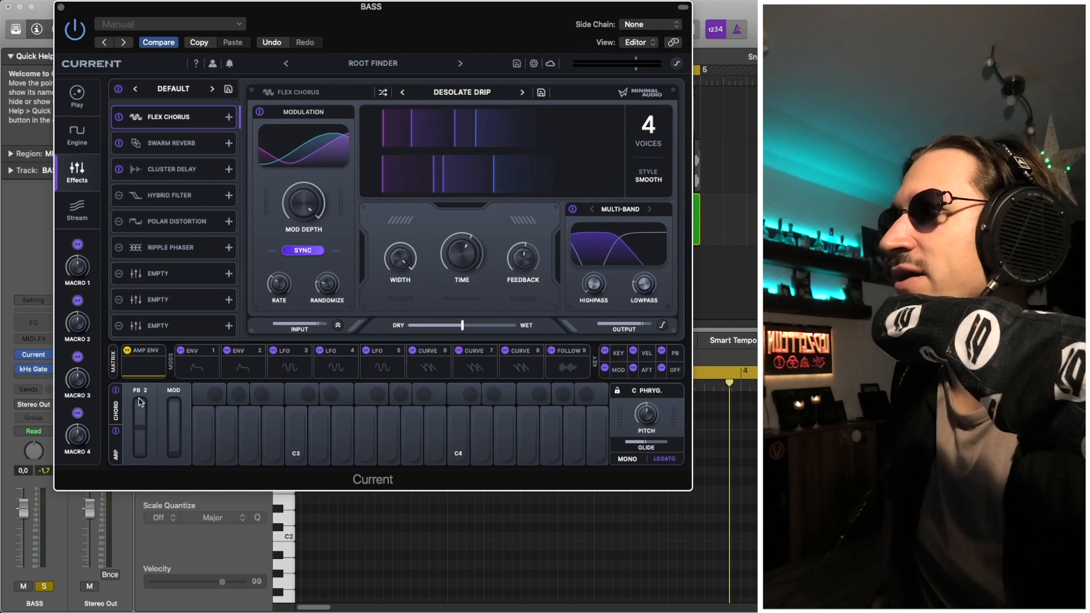
Review the Wanderlust chord settings alongside the arpeggiator settings, ending on the arpeggiator.
left_click(117, 409)
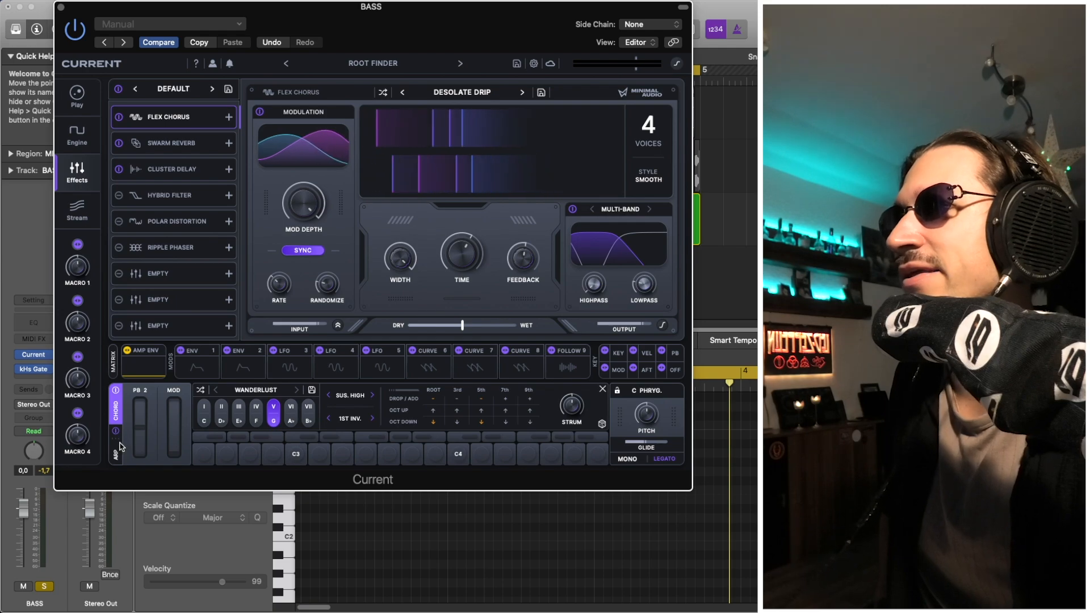
left_click(118, 447)
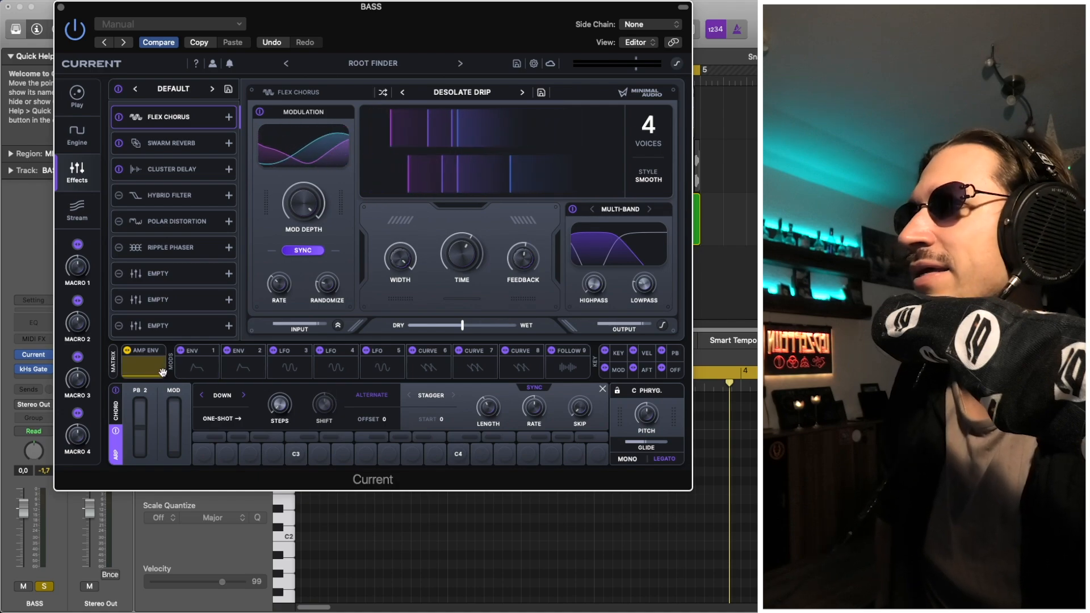
left_click(113, 416)
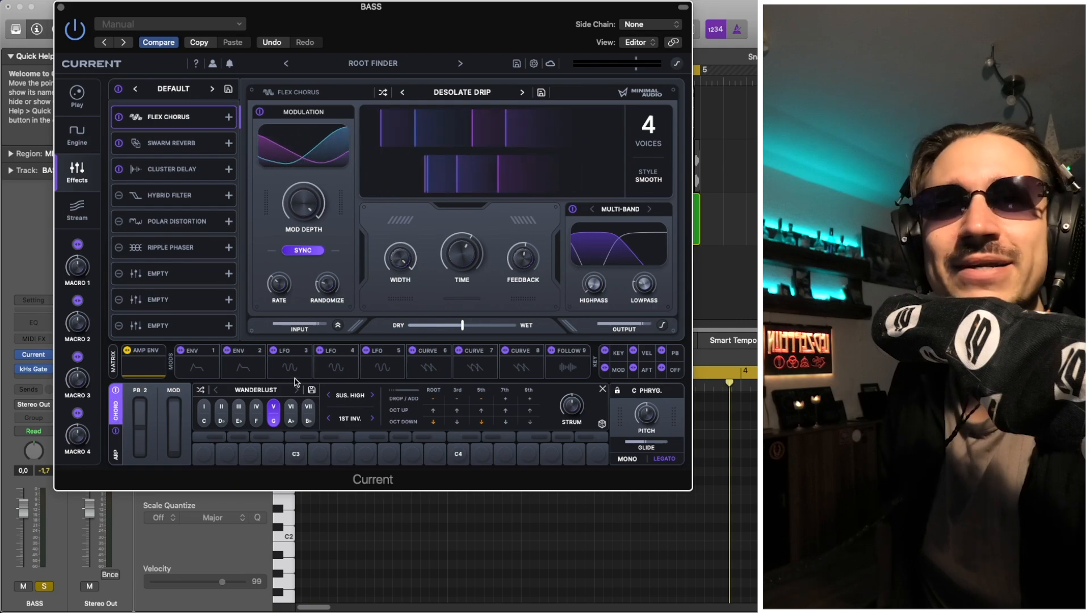
left_click(118, 452)
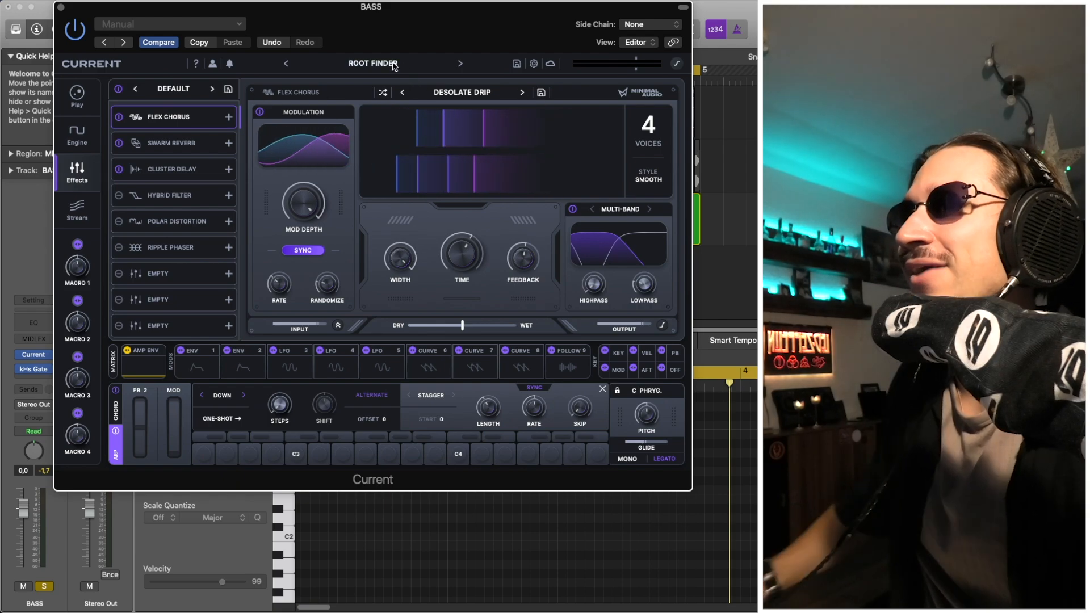
Play the bass line and load the Arp - Flark Step preset from the user presets.
key("space")
left_click(394, 64)
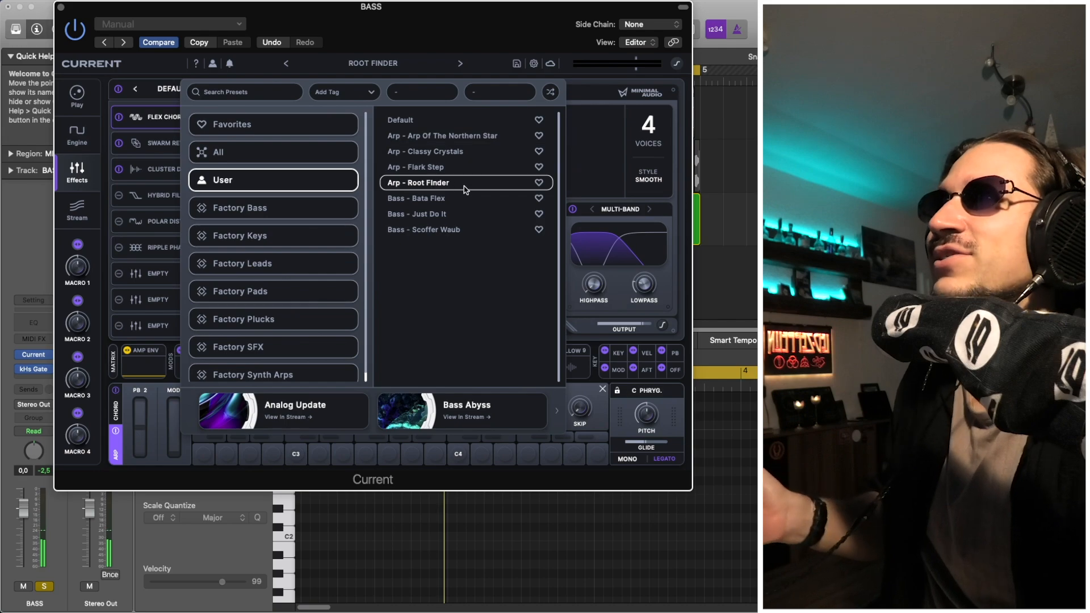
left_click(448, 167)
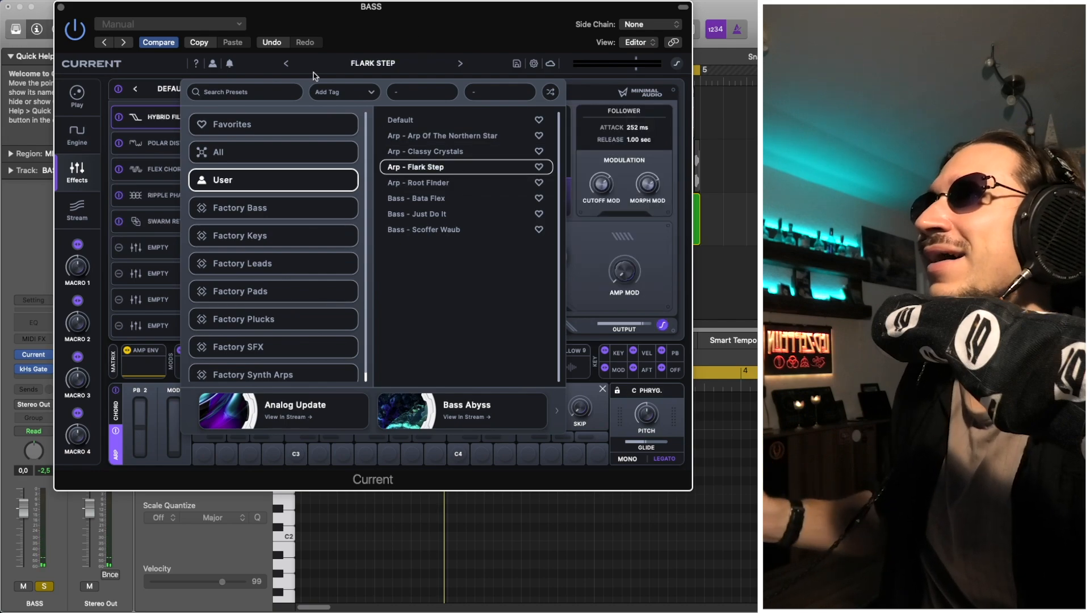
left_click(152, 76)
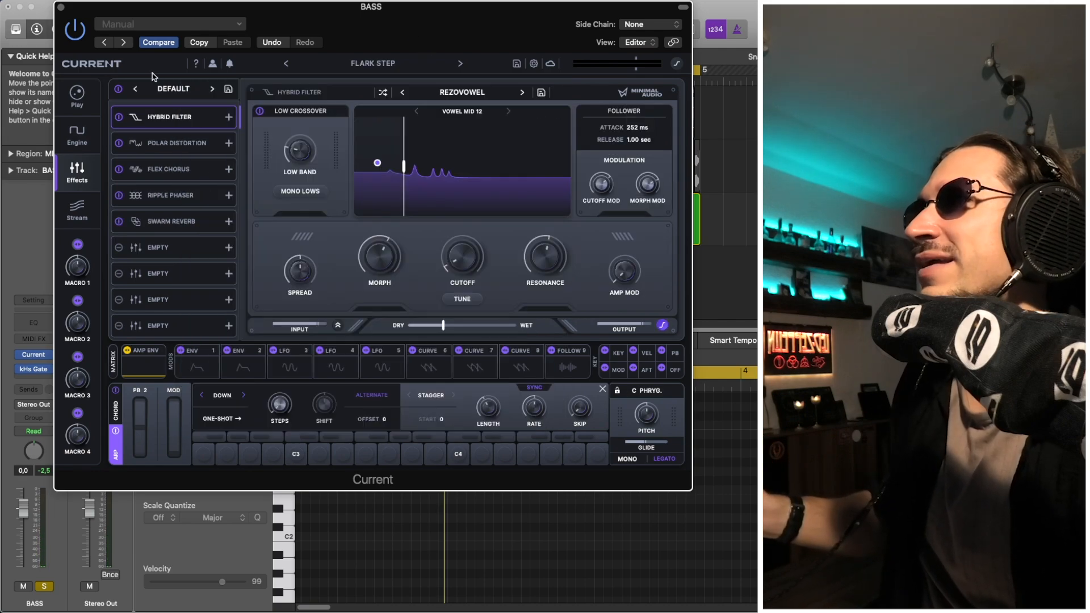
Open the Polar Distortion effect and inspect its Bouncy Ball preset selection.
left_click(176, 147)
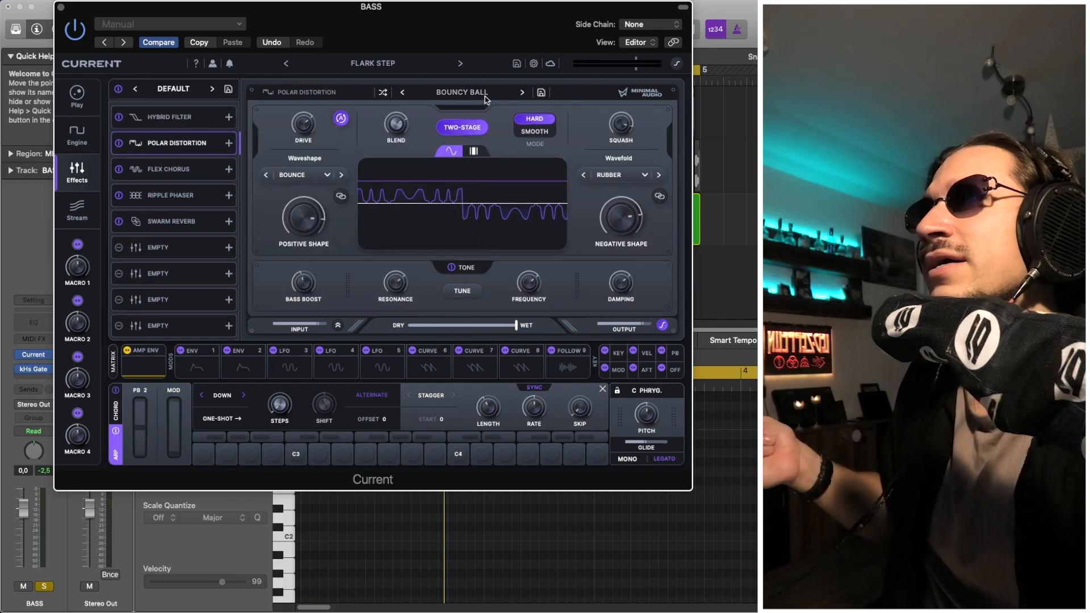
left_click(461, 91)
left_click(461, 89)
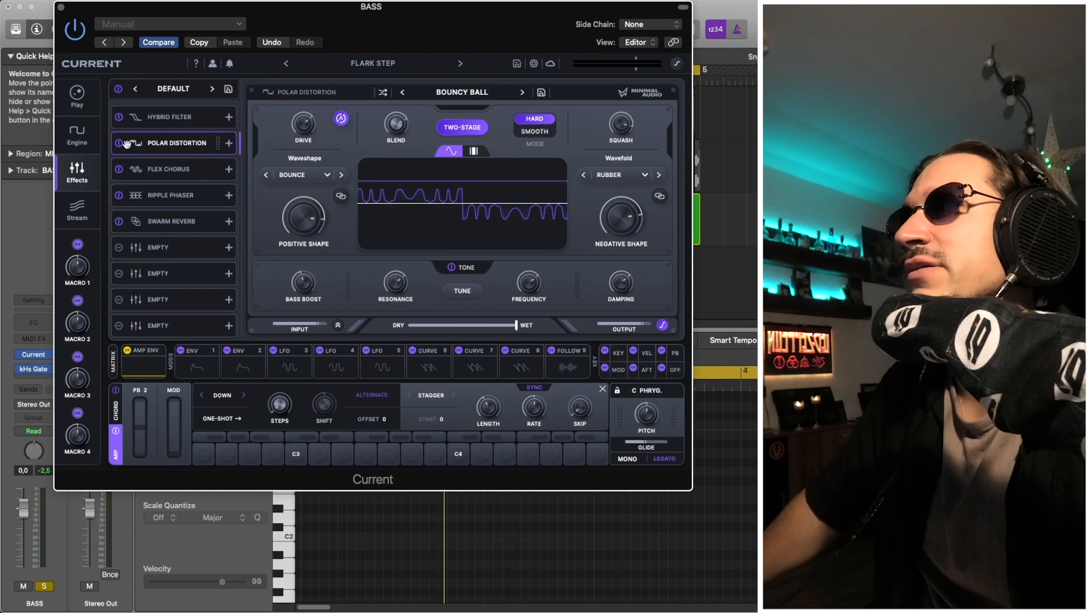
Compare the bass line with Polar Distortion and Hybrid Filter bypassed and re-enabled, viewing each effect's settings.
left_click(123, 145)
left_click(123, 145)
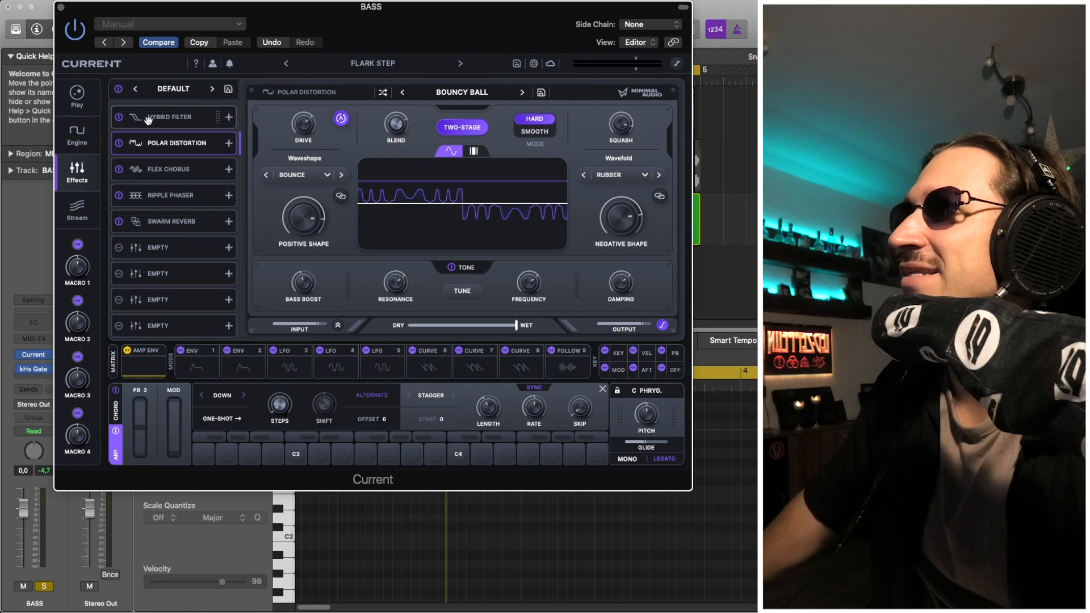
left_click(119, 144)
left_click(186, 126)
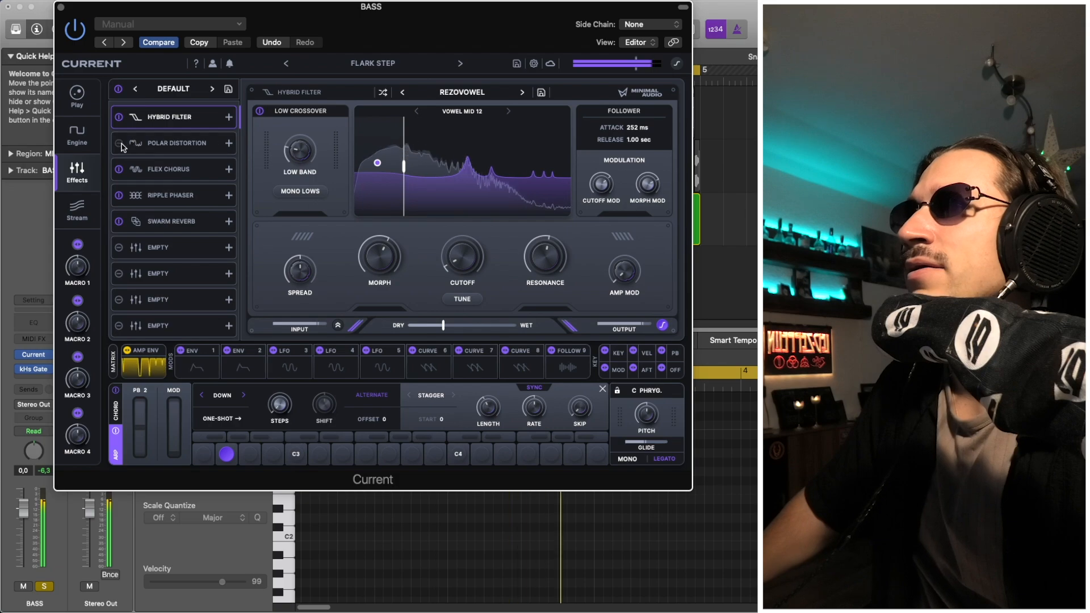
left_click(162, 143)
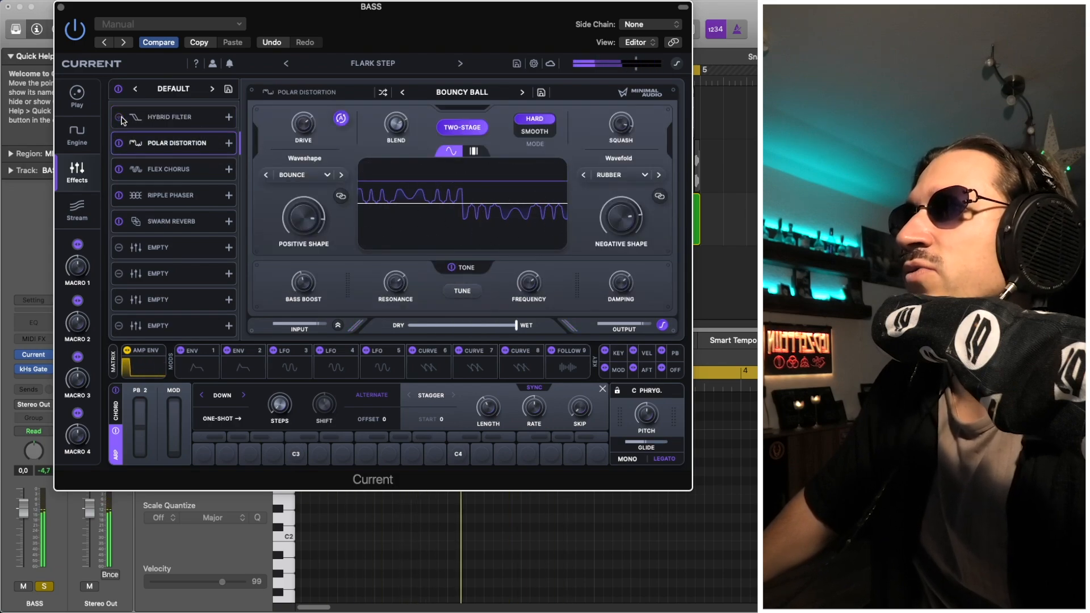
left_click(178, 116)
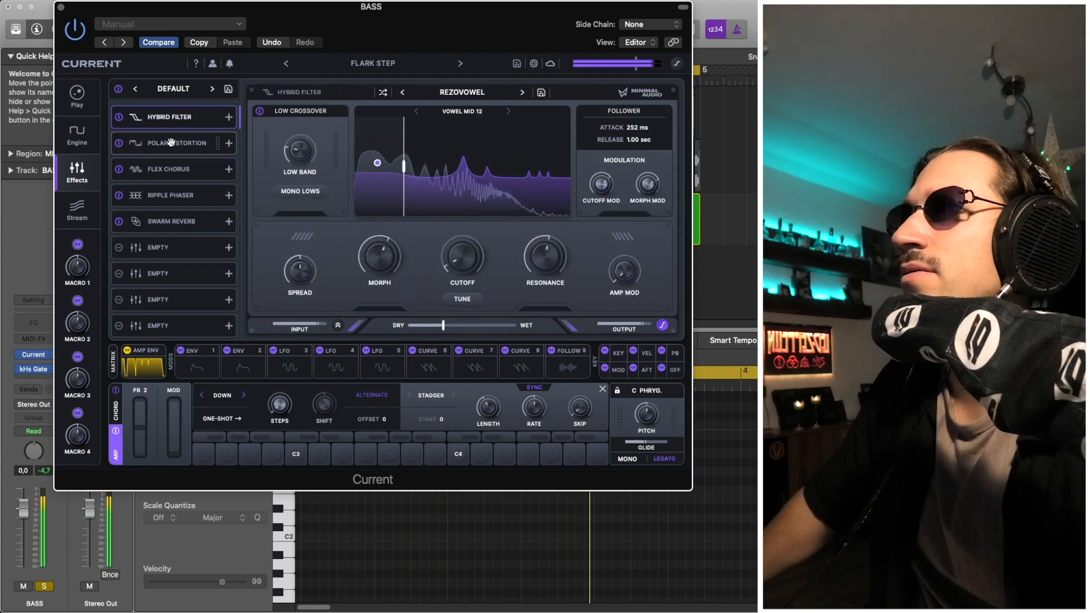
left_click(177, 141)
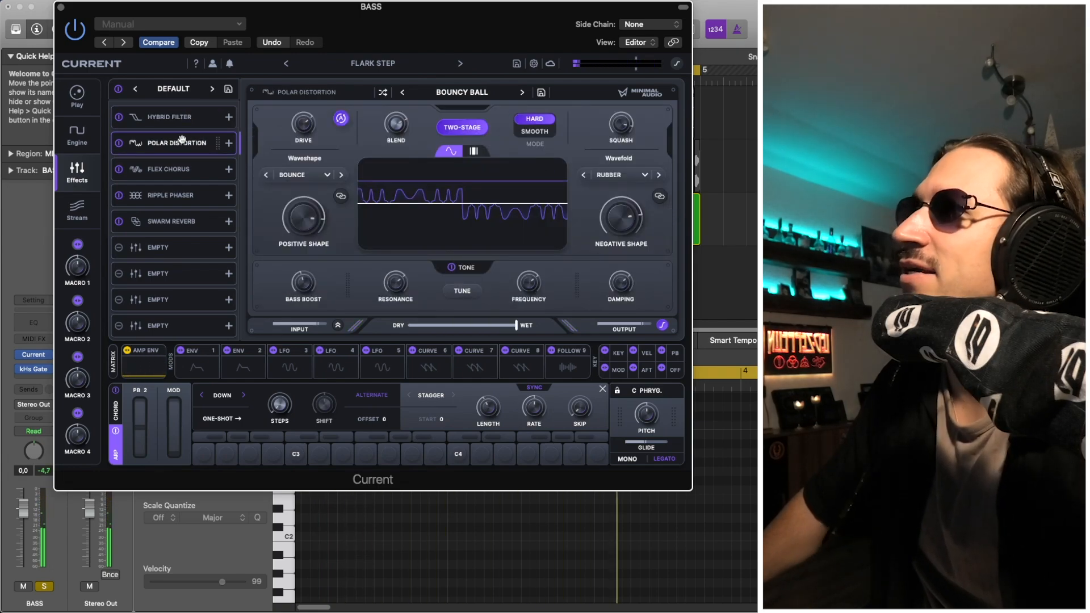
Unsolo the BASS track and play it together with the rest of the arrangement.
left_click(45, 587)
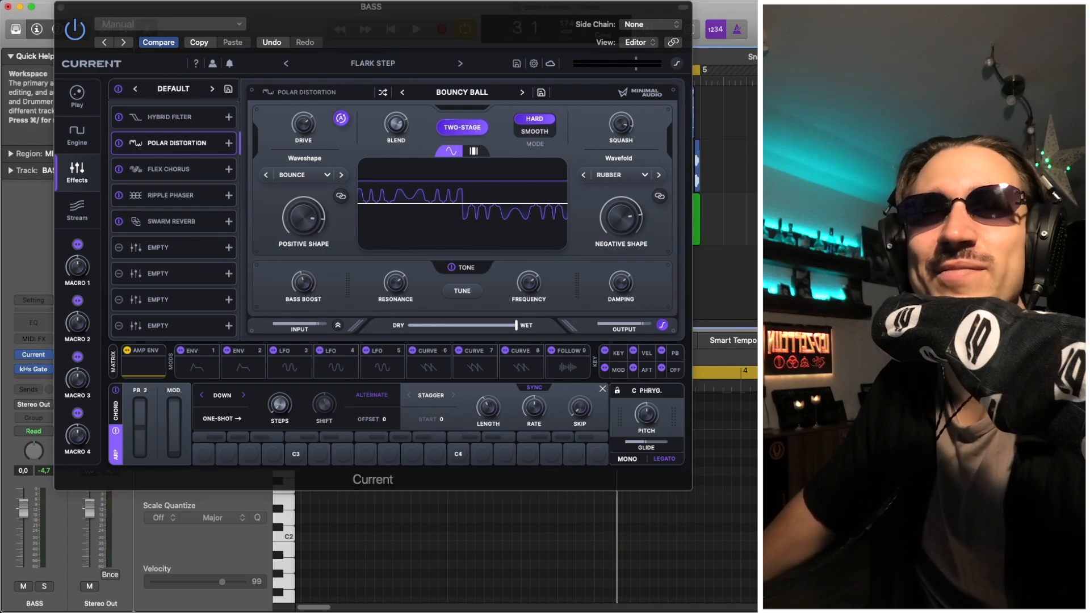
key("space")
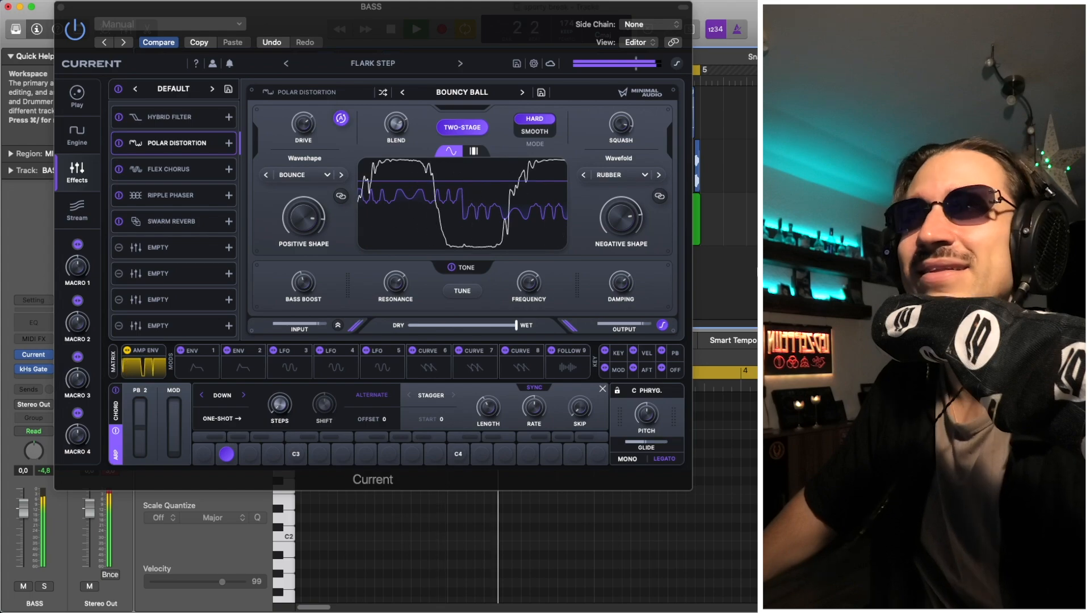
Load the Arp - Root Finder preset from the user presets and close the preset browser.
left_click(472, 92)
left_click(474, 92)
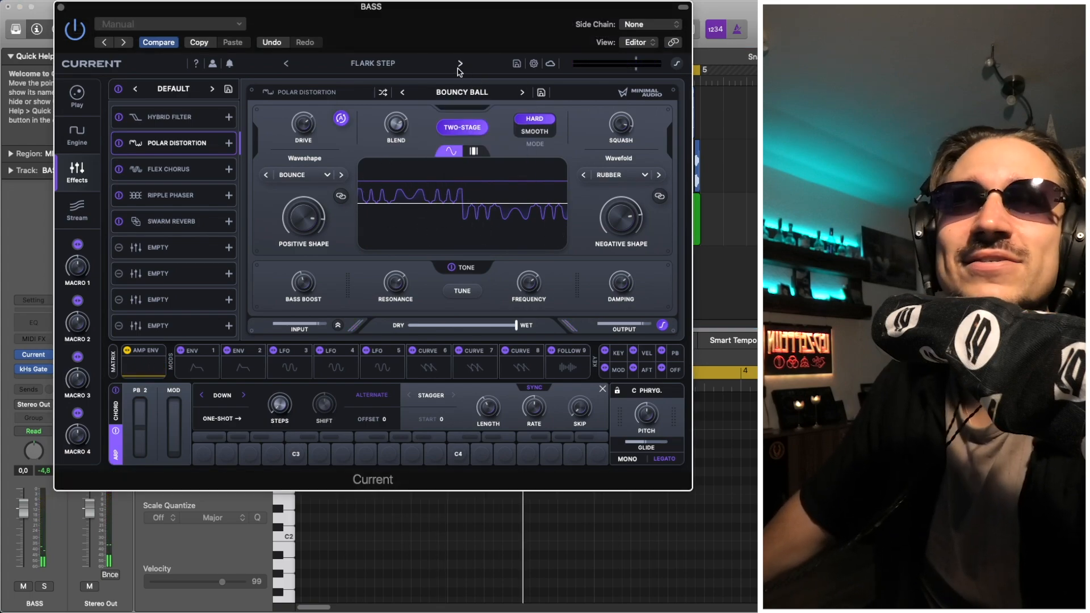
left_click(406, 64)
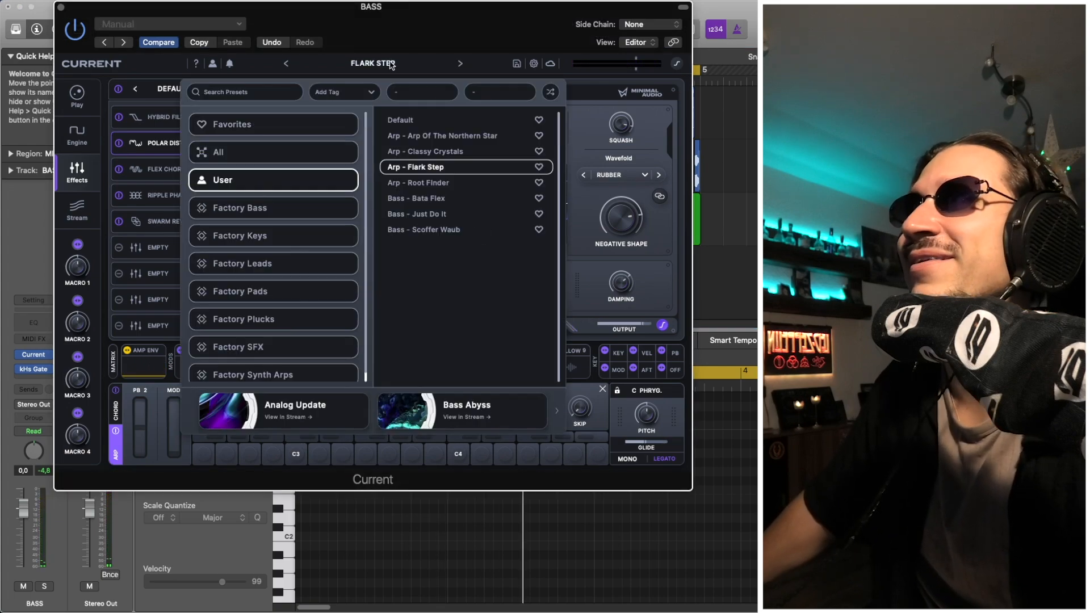
left_click(437, 184)
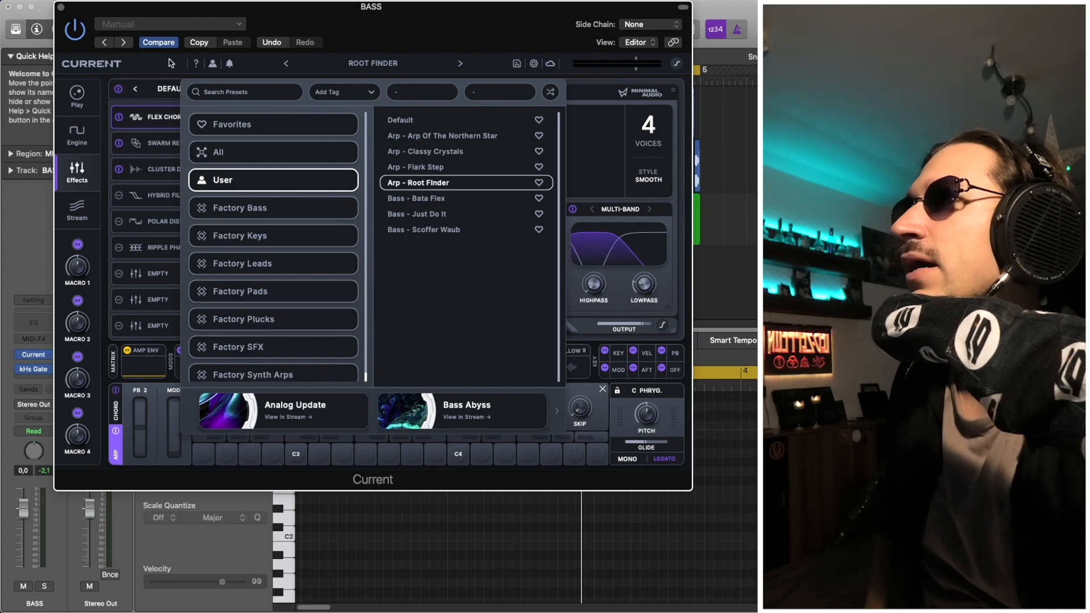
left_click(172, 63)
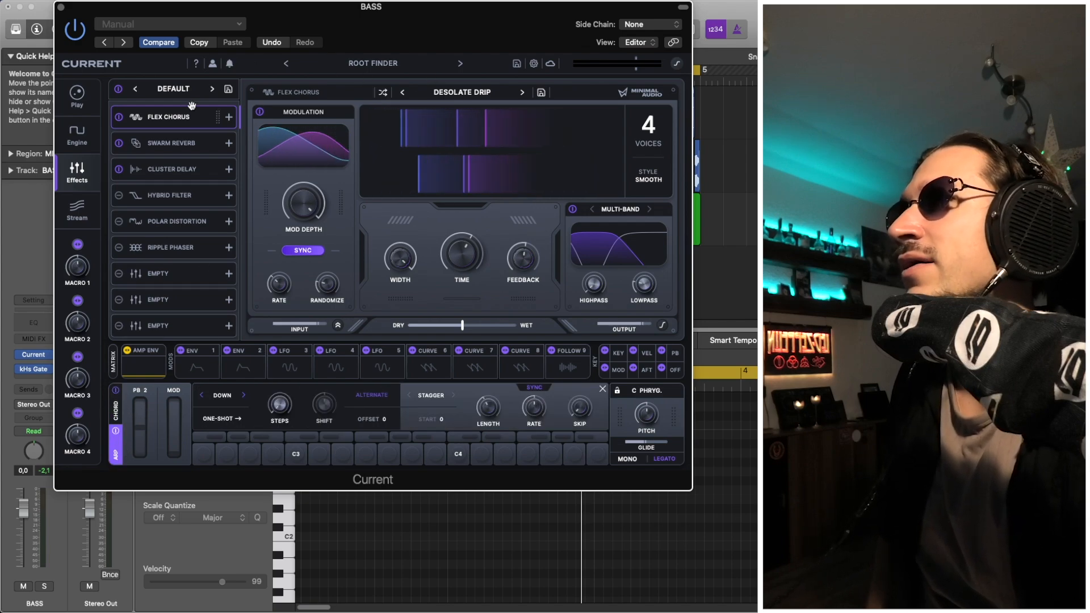
Inspect the Root Finder preset's engine, viewing its wavetable oscillators and its sub and sampler settings.
left_click(78, 139)
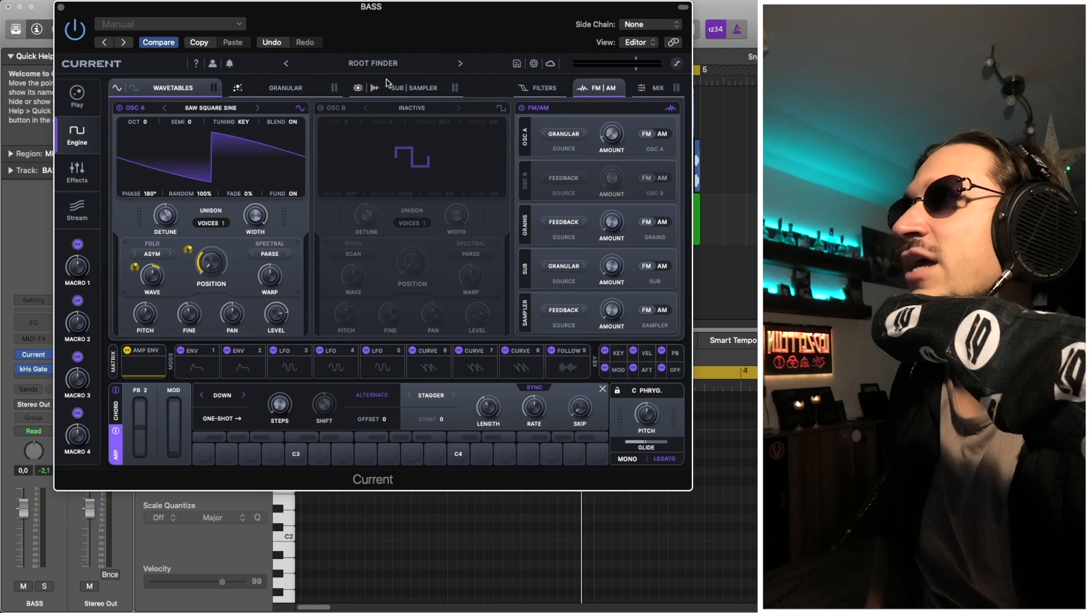
left_click(398, 87)
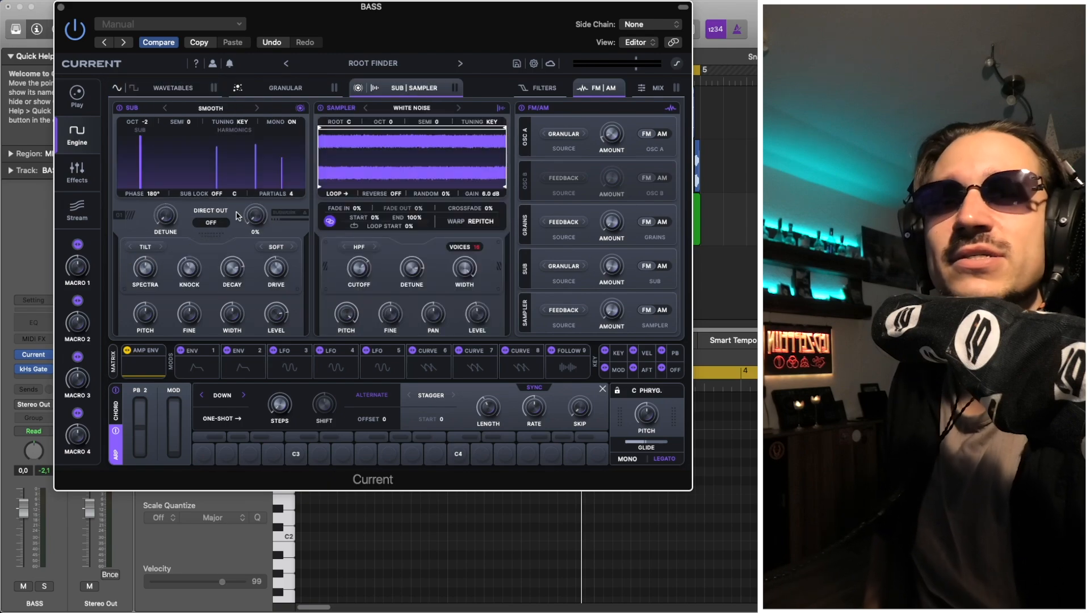